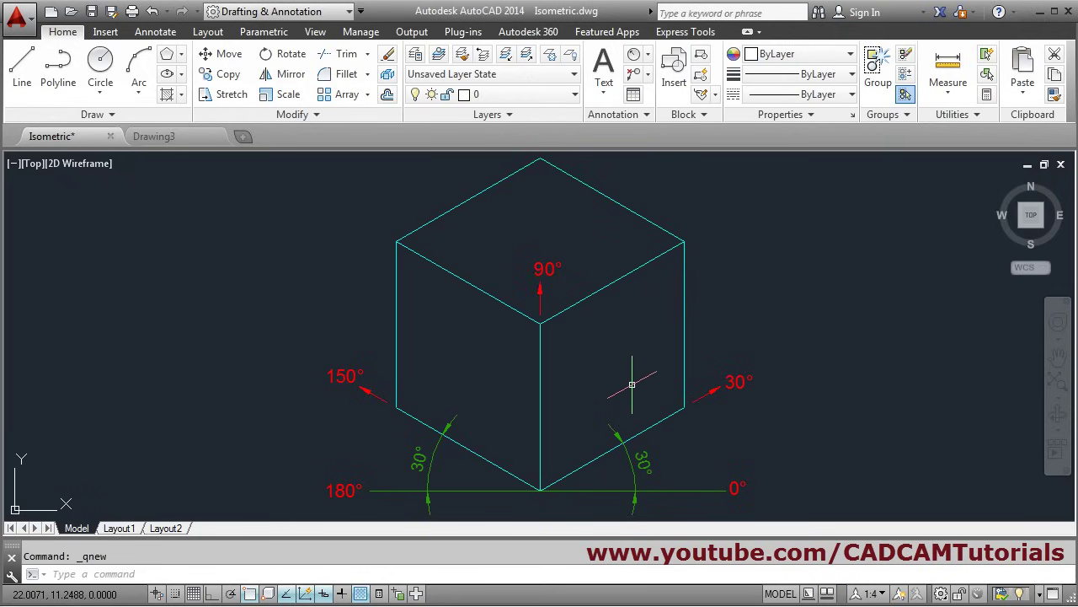
- In Drawing3, set SNAPSTYL to 1 so snapping follows the isometric axes
left_click(180, 139)
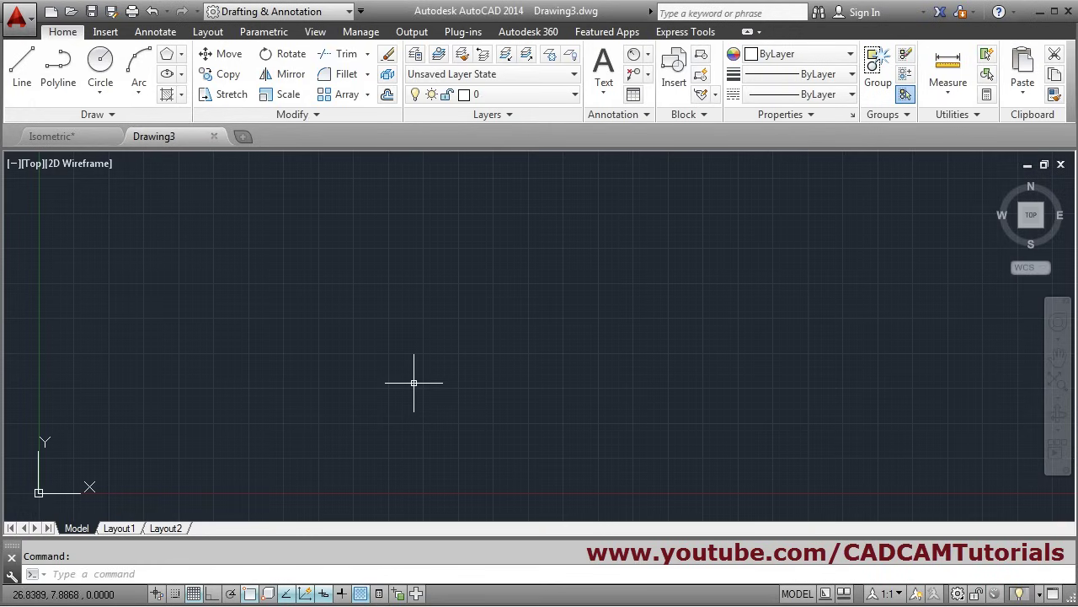
type("SNAP")
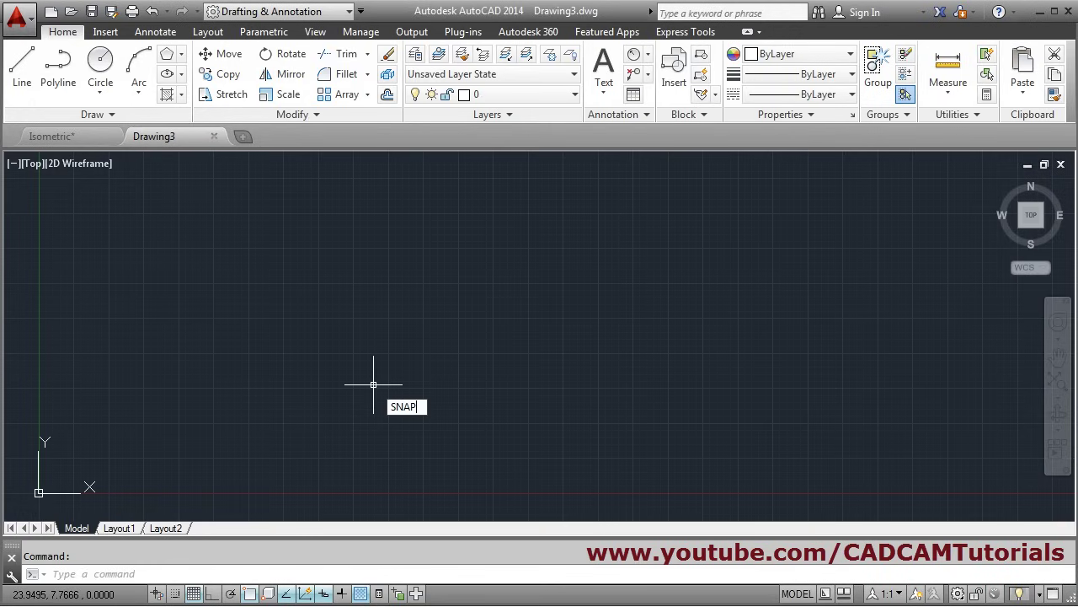
type("STYL")
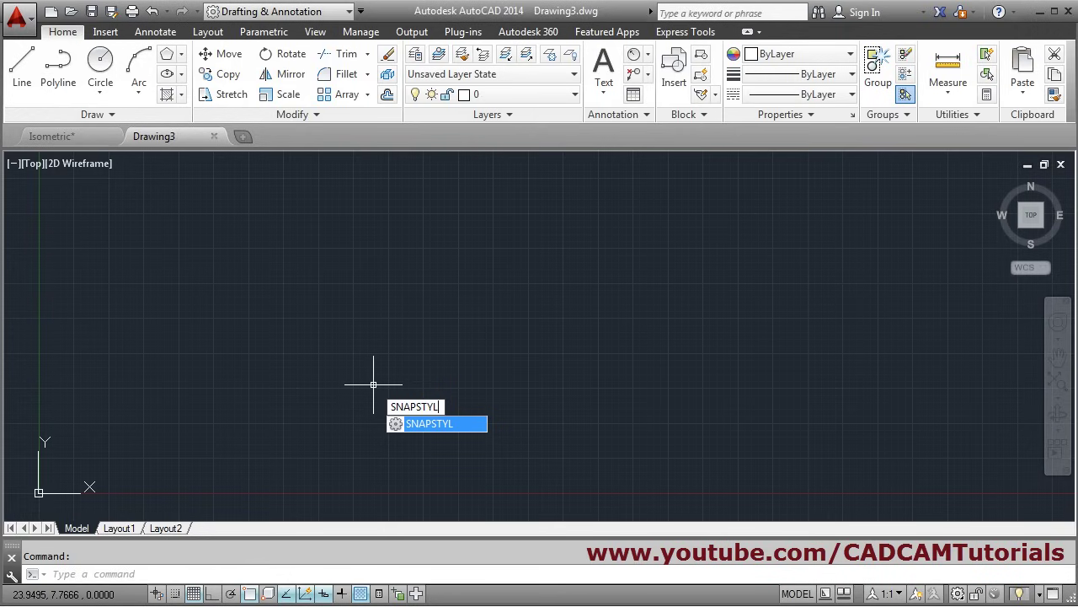
key("Return")
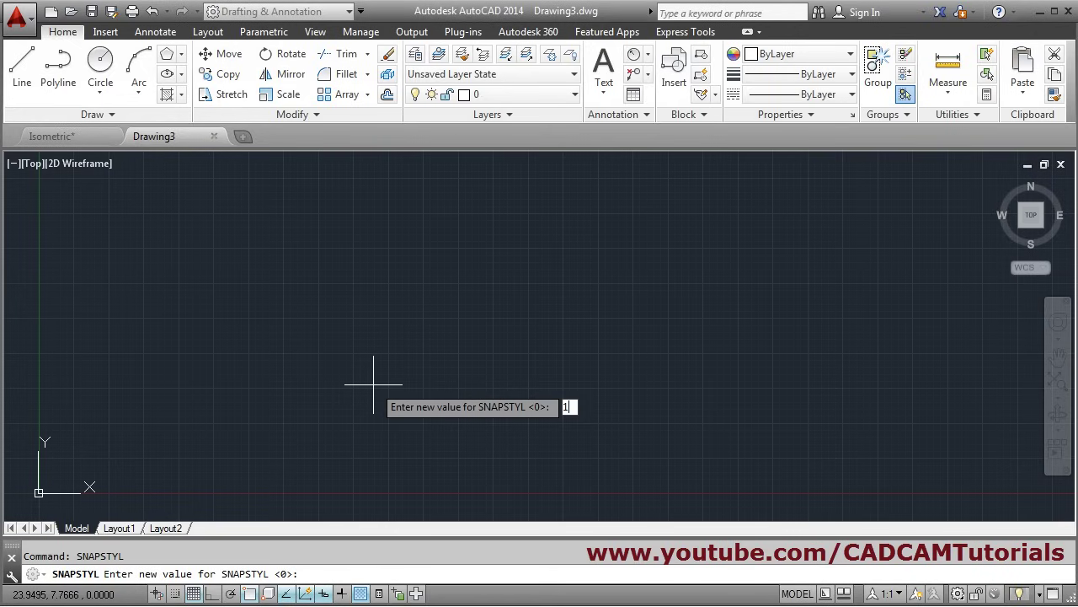
type("1")
key("Return")
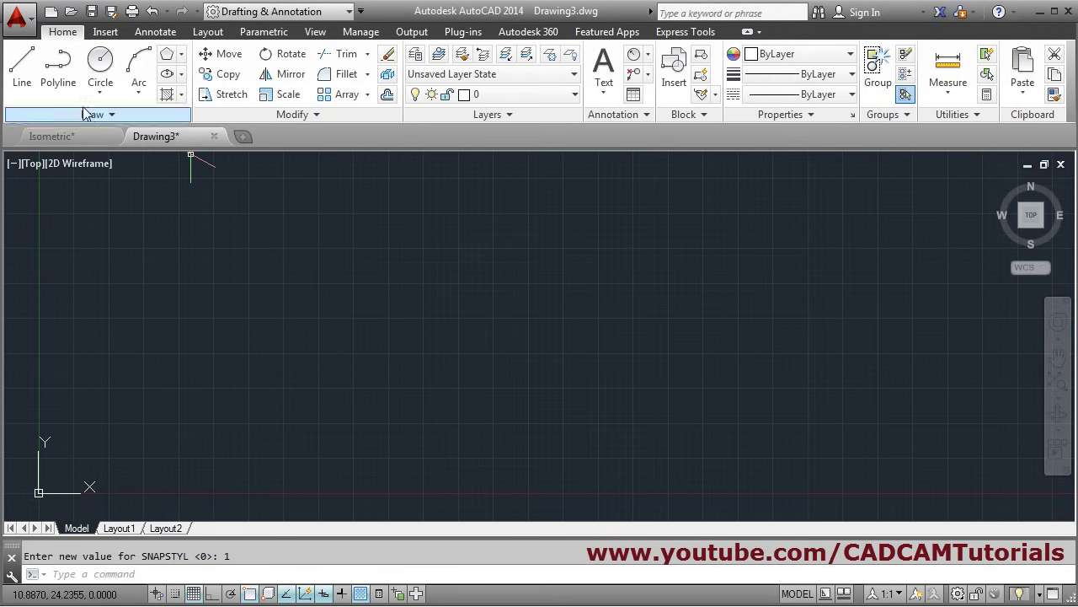
- With Ortho on, draw a closed parallelogram face from four 10-unit isometric line edges
left_click(34, 86)
left_click(524, 483)
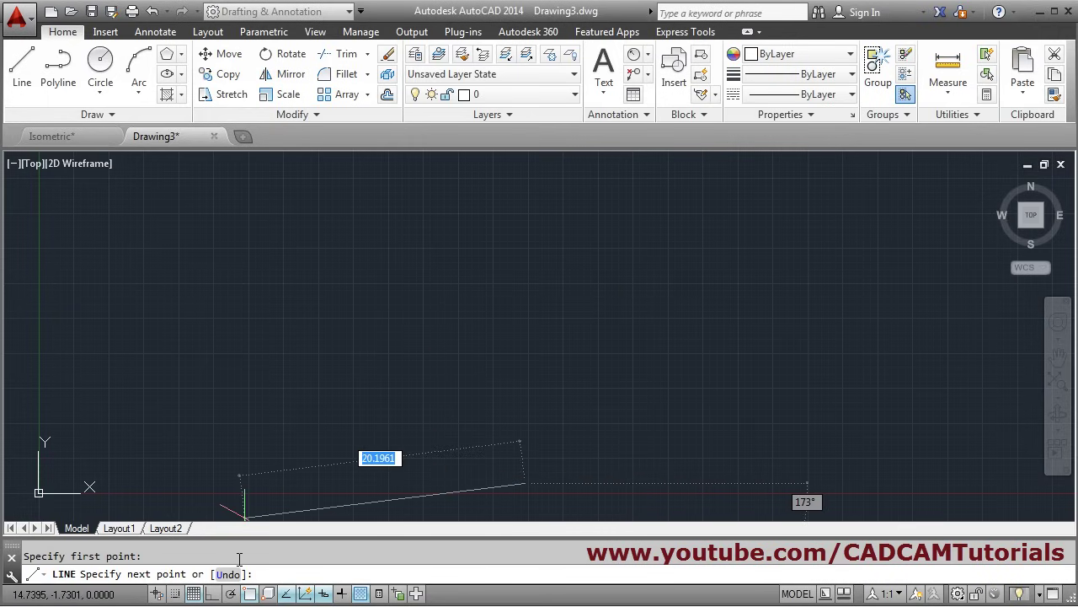
left_click(212, 593)
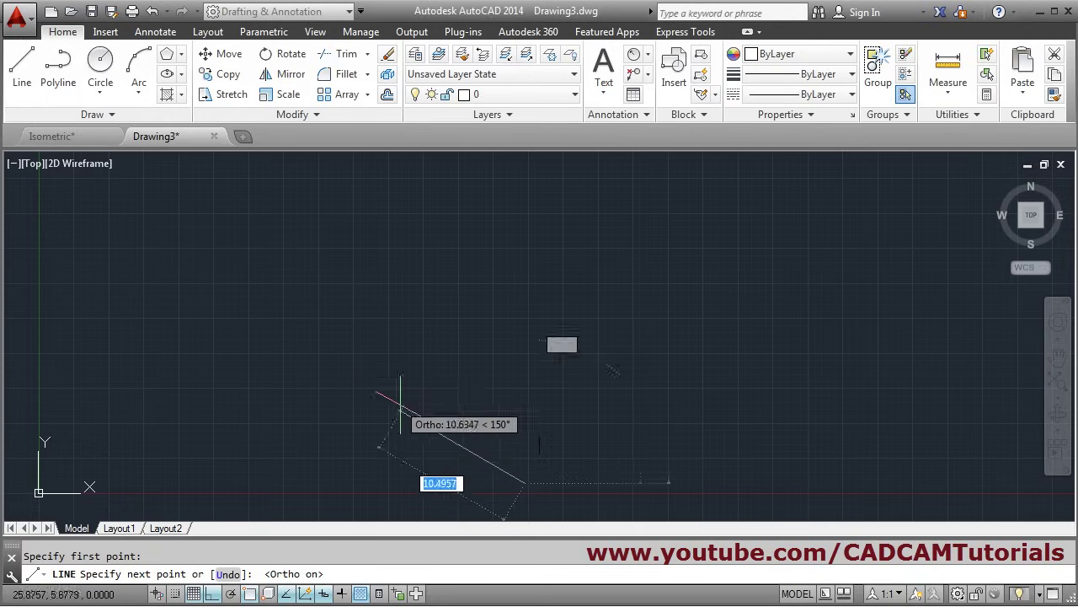
type("1")
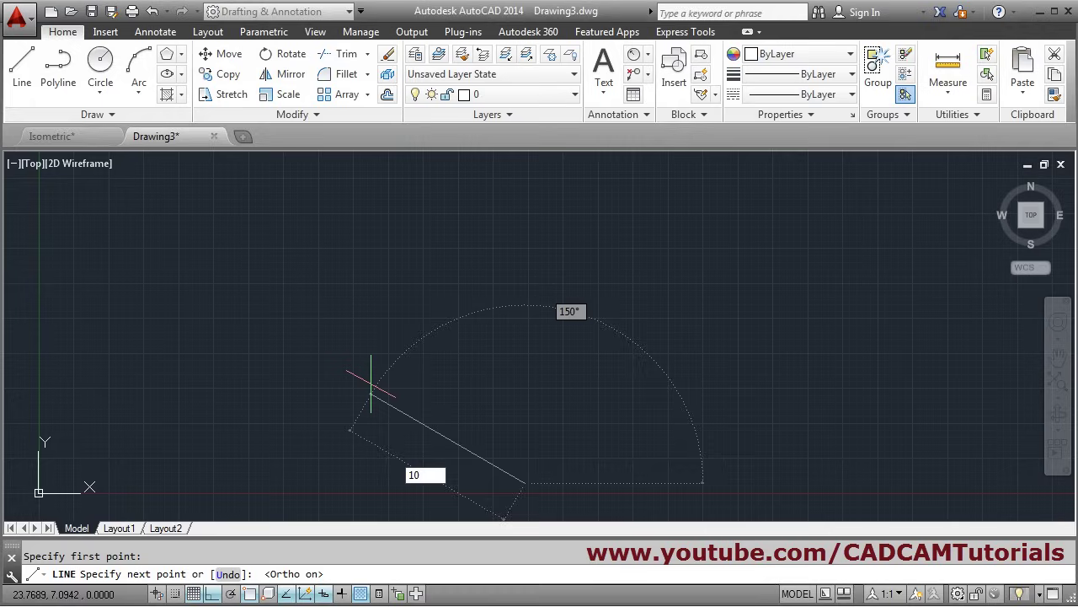
type("0")
key("Return")
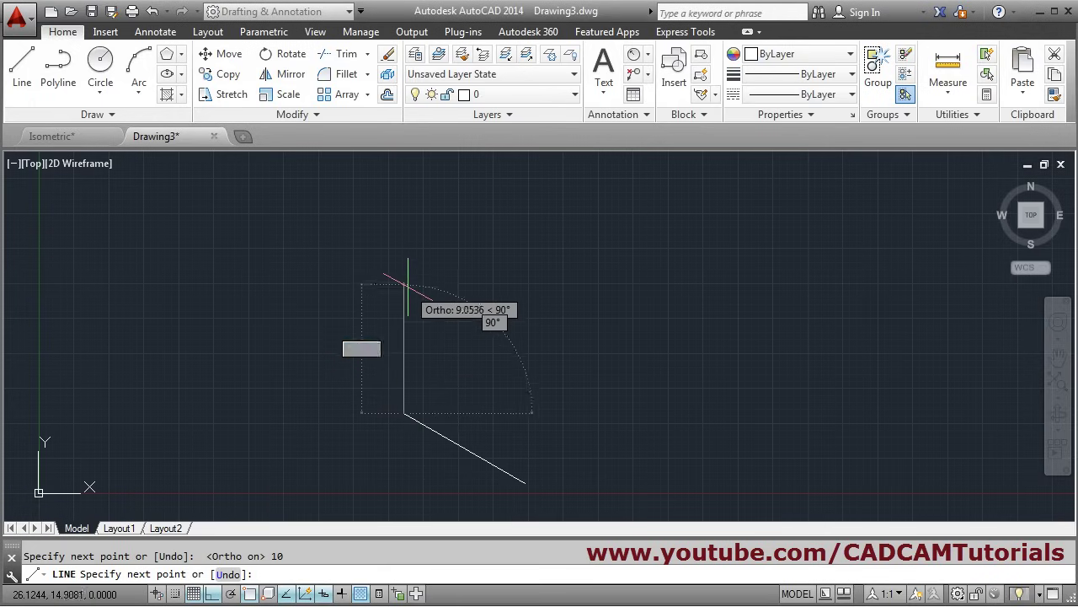
type("10")
key("Return")
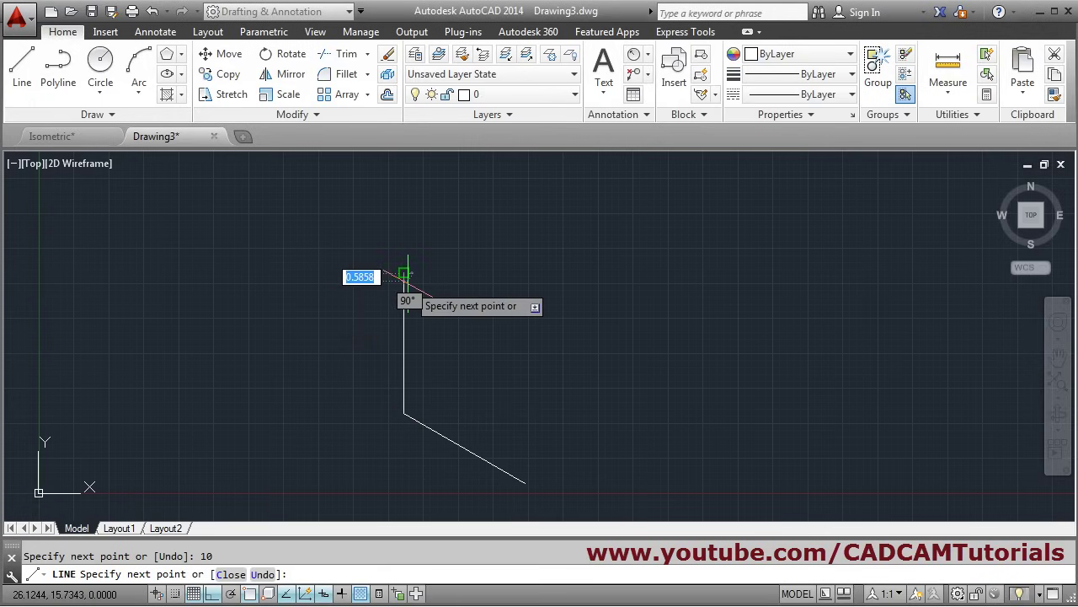
type("10")
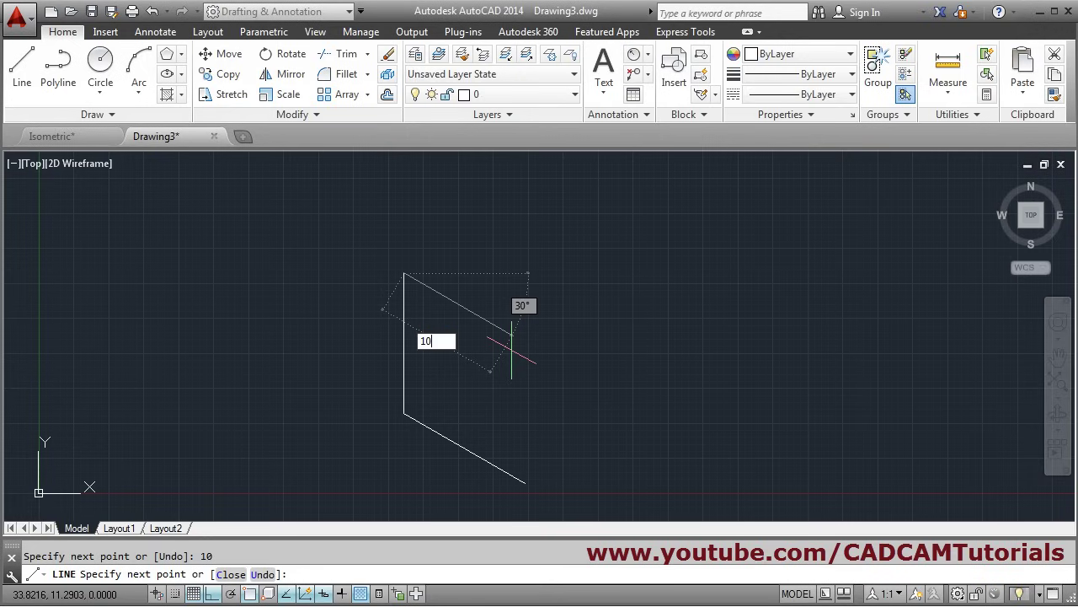
key("Return")
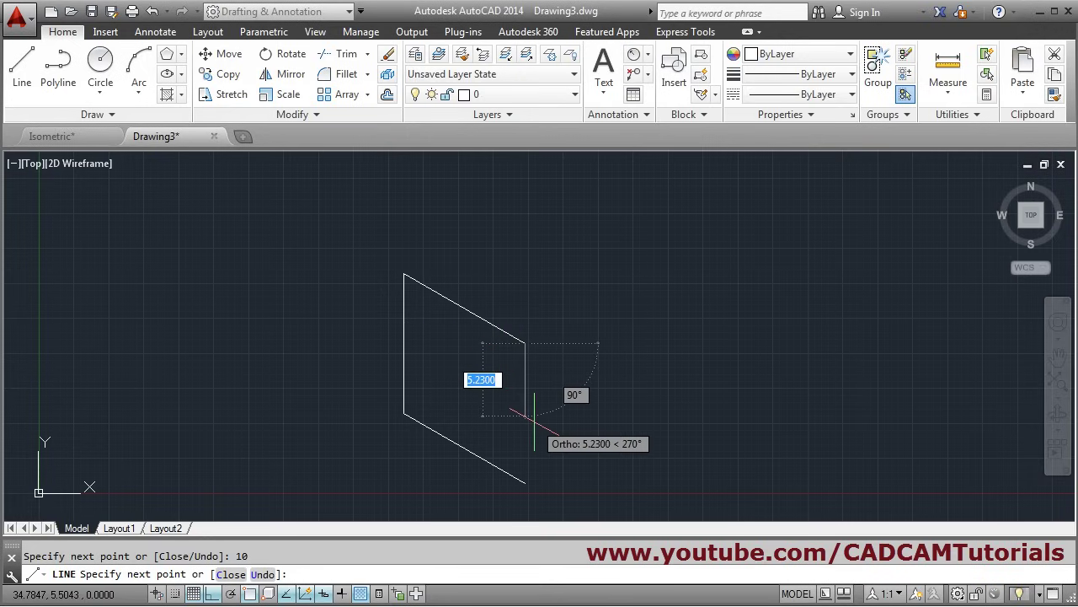
type("10")
key("Return")
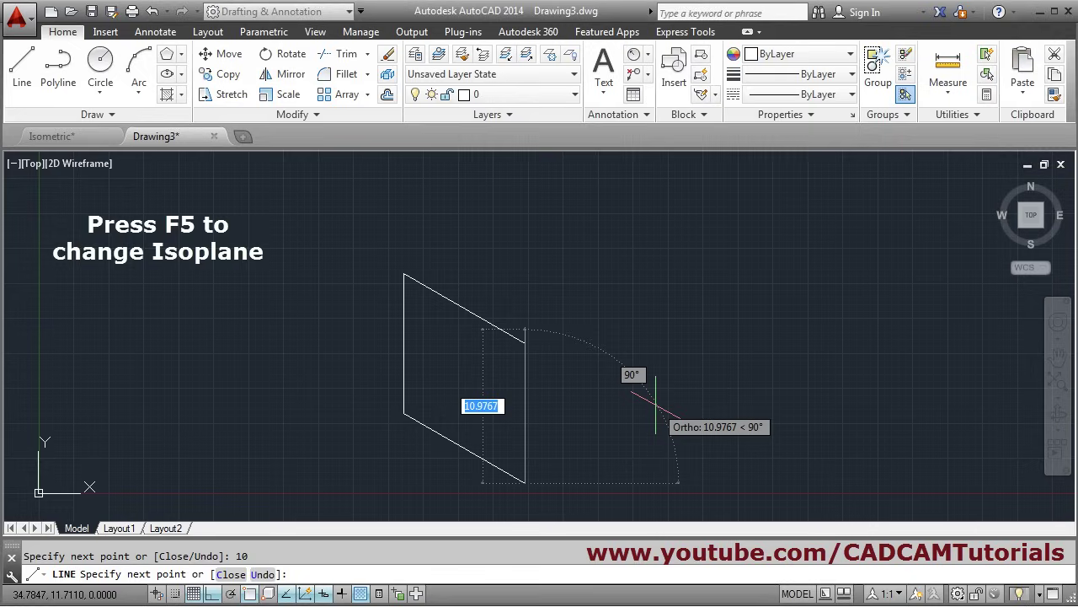
- On the right isoplane, draw 10 units at 30° and 10 vertically, closing at the front corner
key("F5")
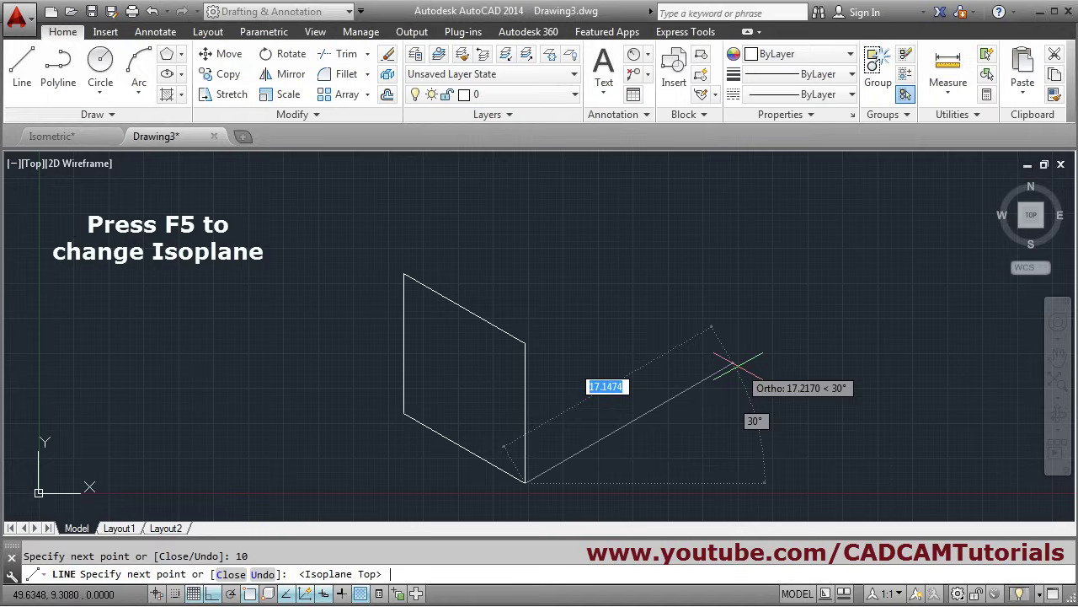
key("F5")
key("F5")
key("F5")
key("F5")
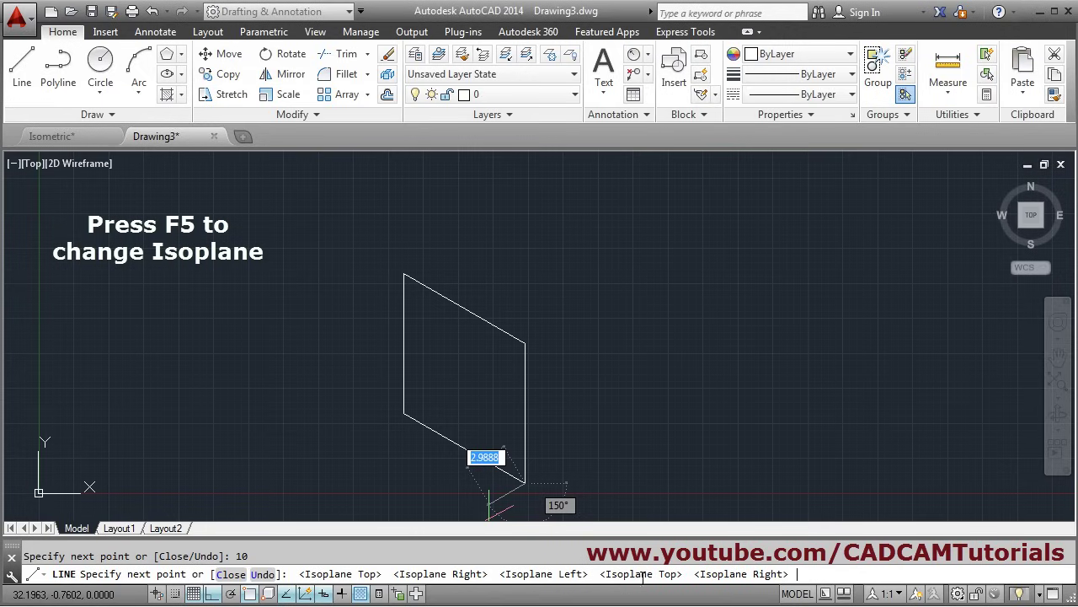
key("F5")
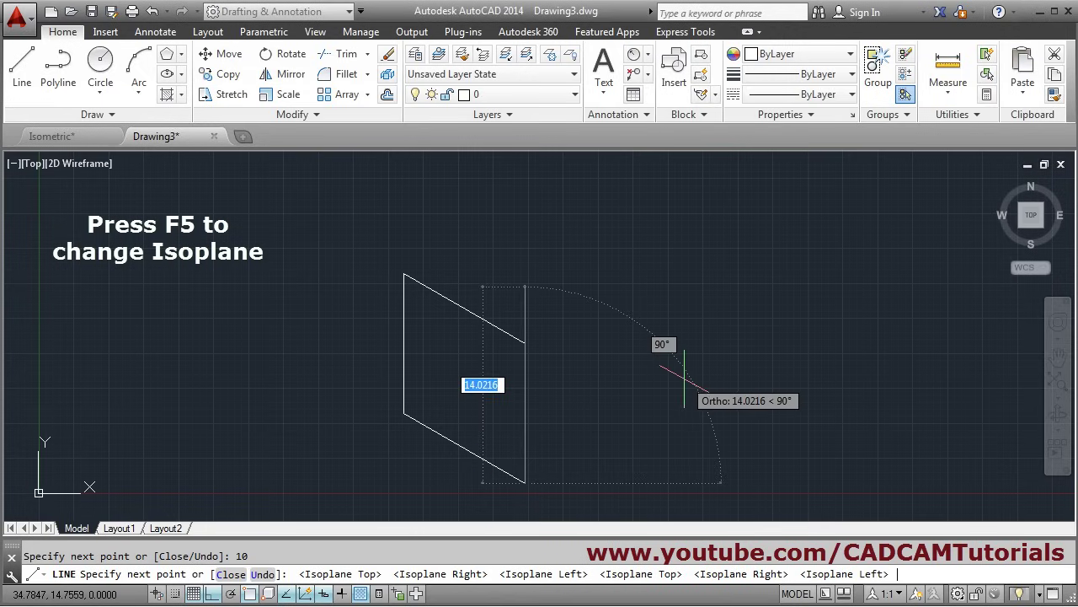
key("F5")
key("F5")
key("F5")
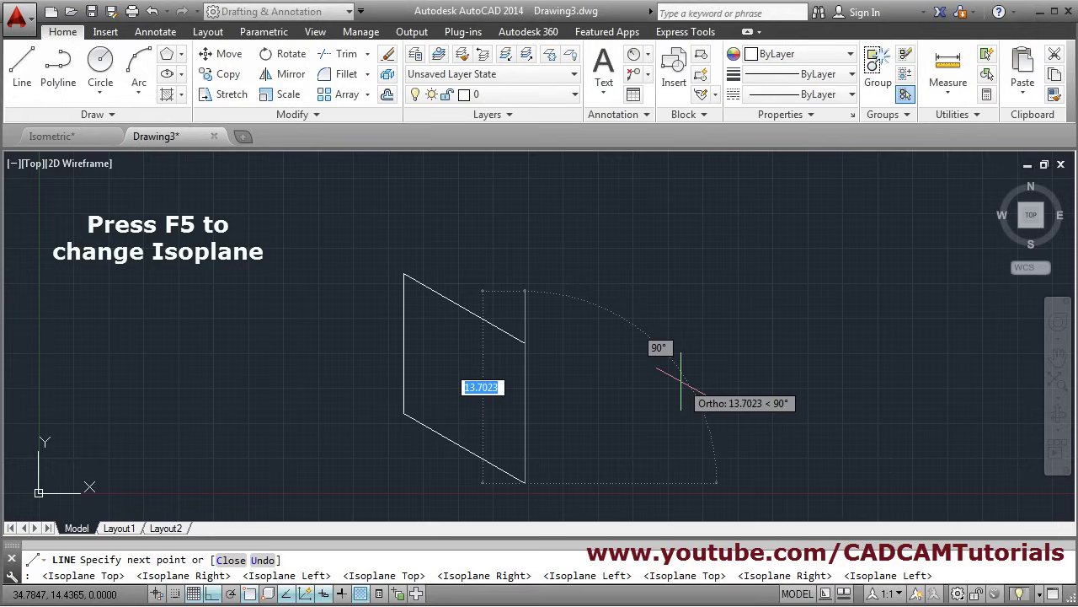
key("F5")
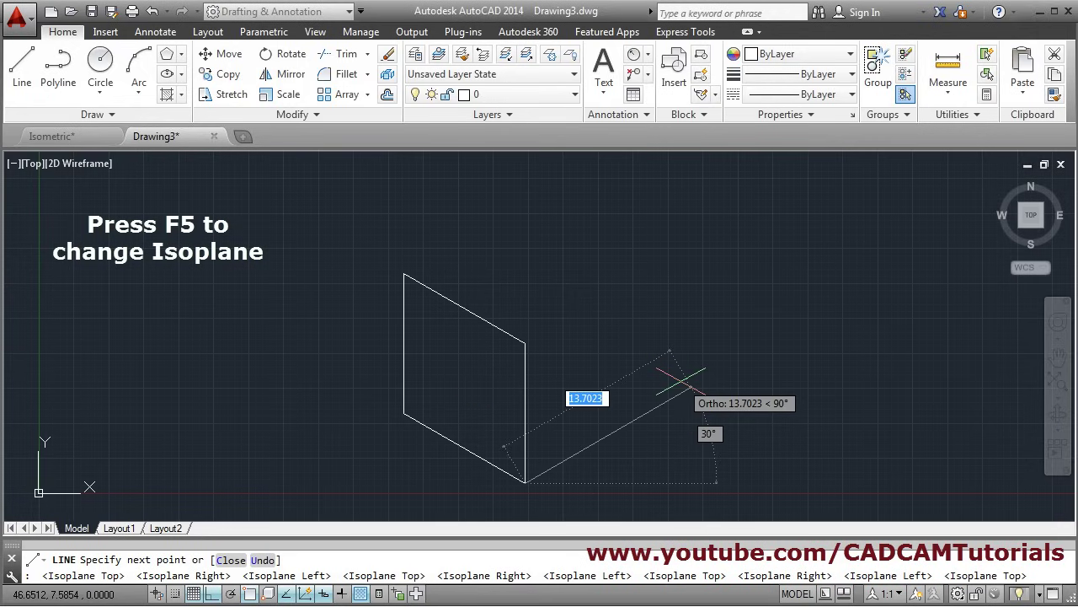
key("F5")
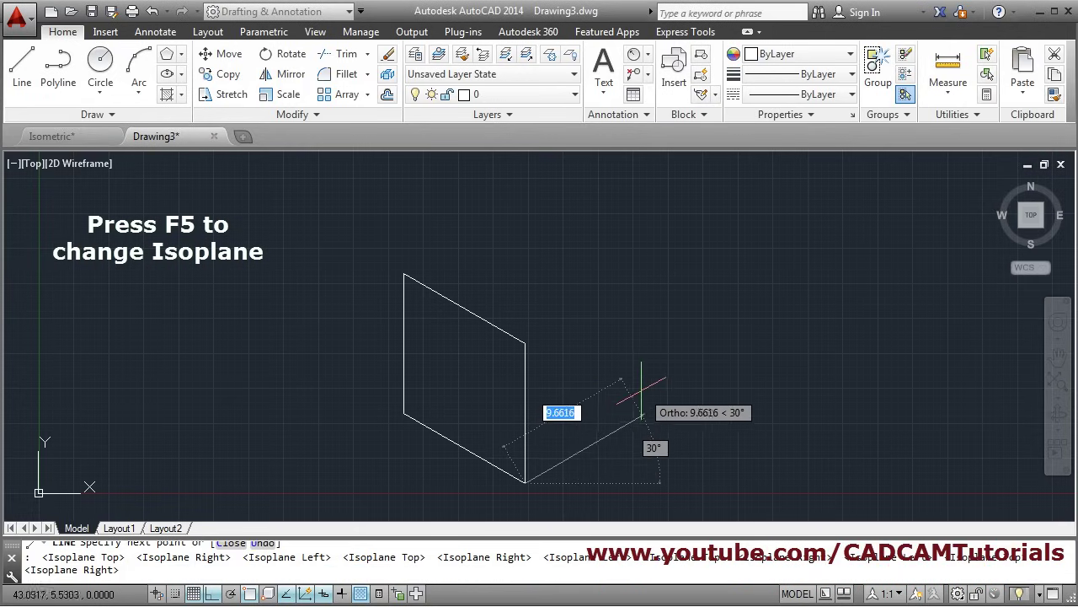
type("10")
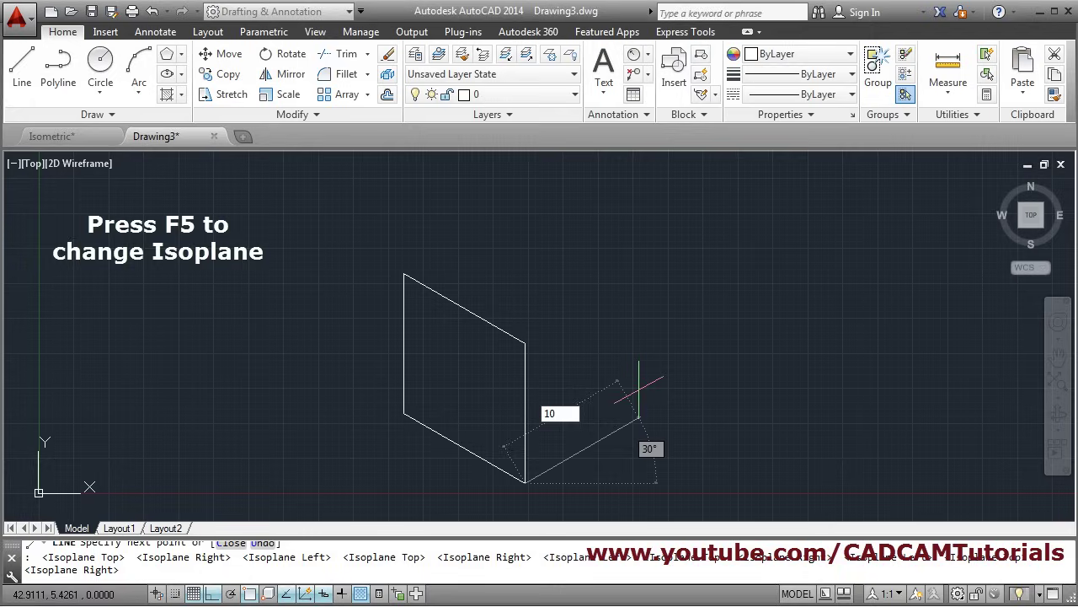
key("Return")
type("10")
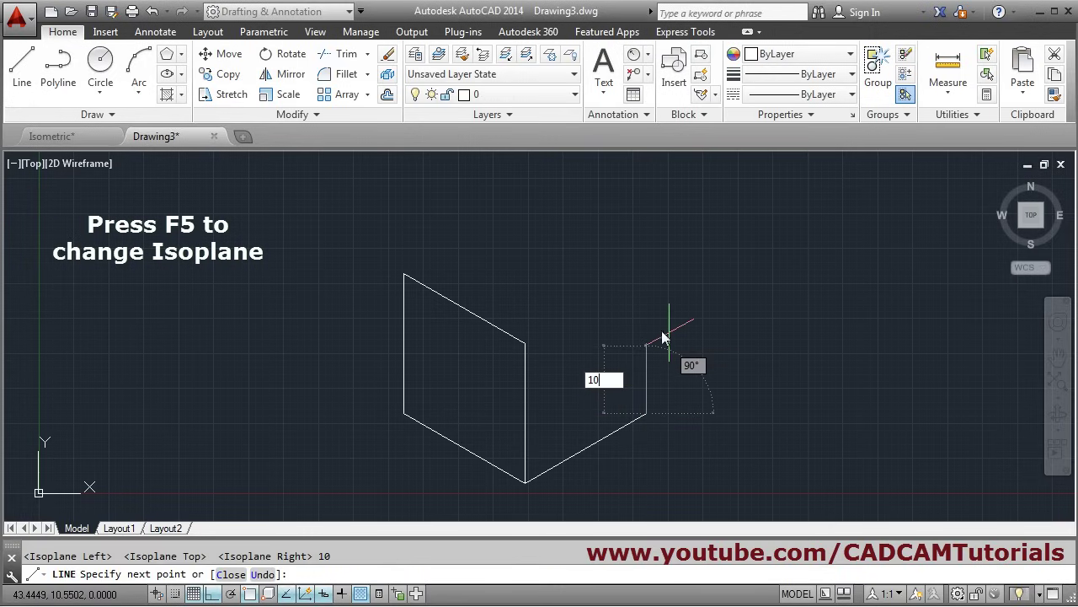
key("Return")
left_click(525, 344)
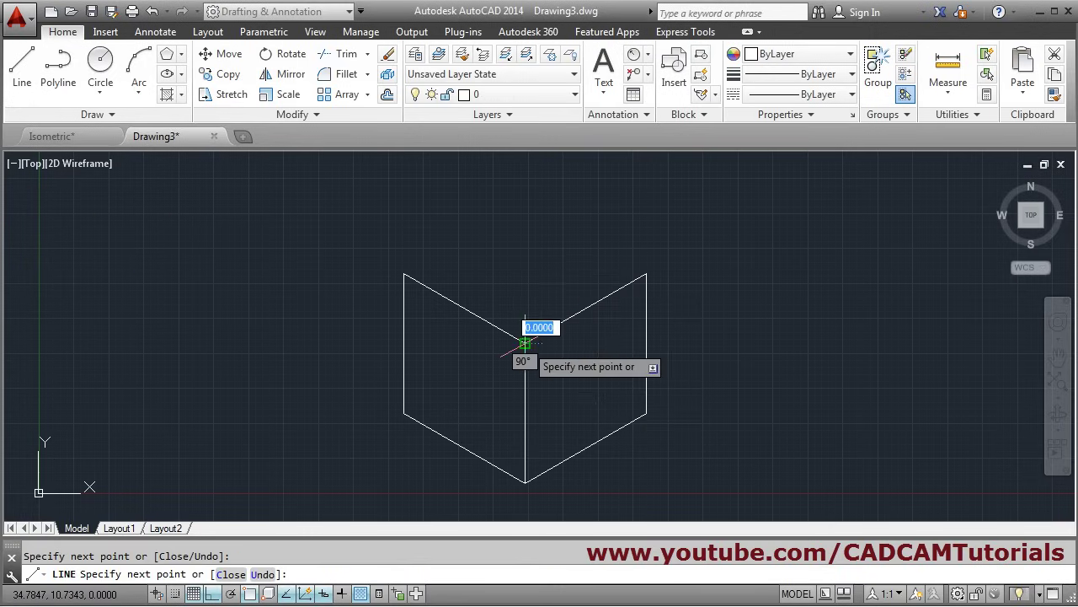
key("Return")
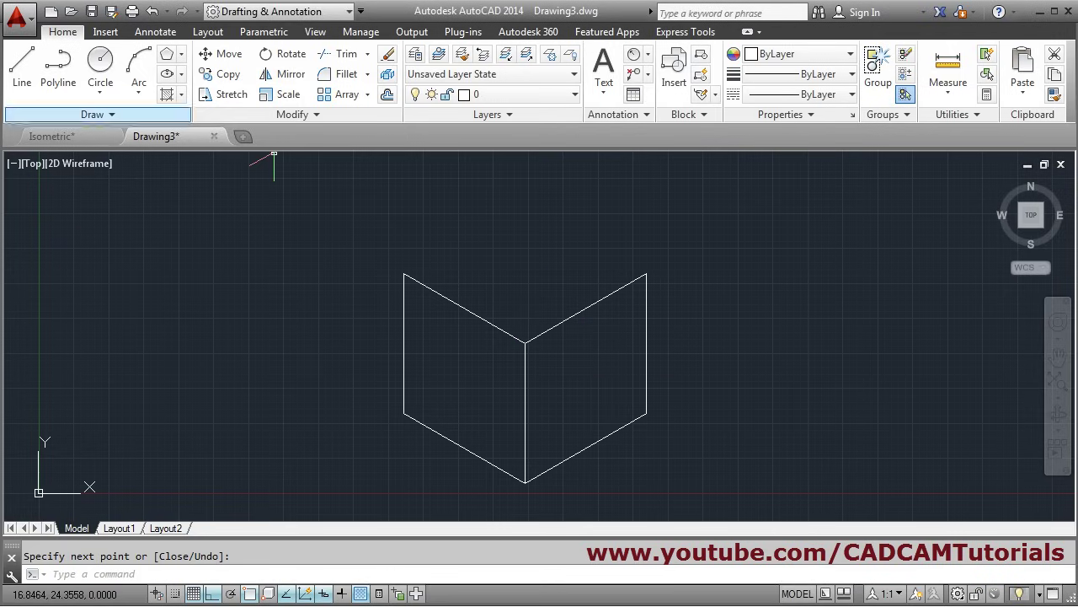
- Draw the top face: a 10-unit edge at 30° from the top-left corner, ending at the right corner
left_click(17, 72)
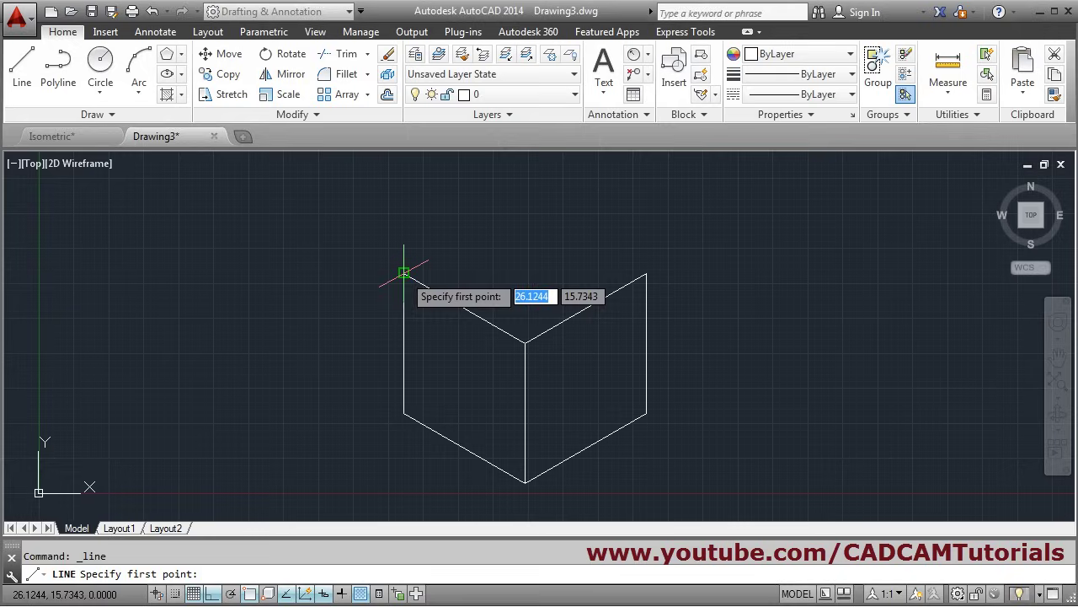
left_click(405, 274)
type("1")
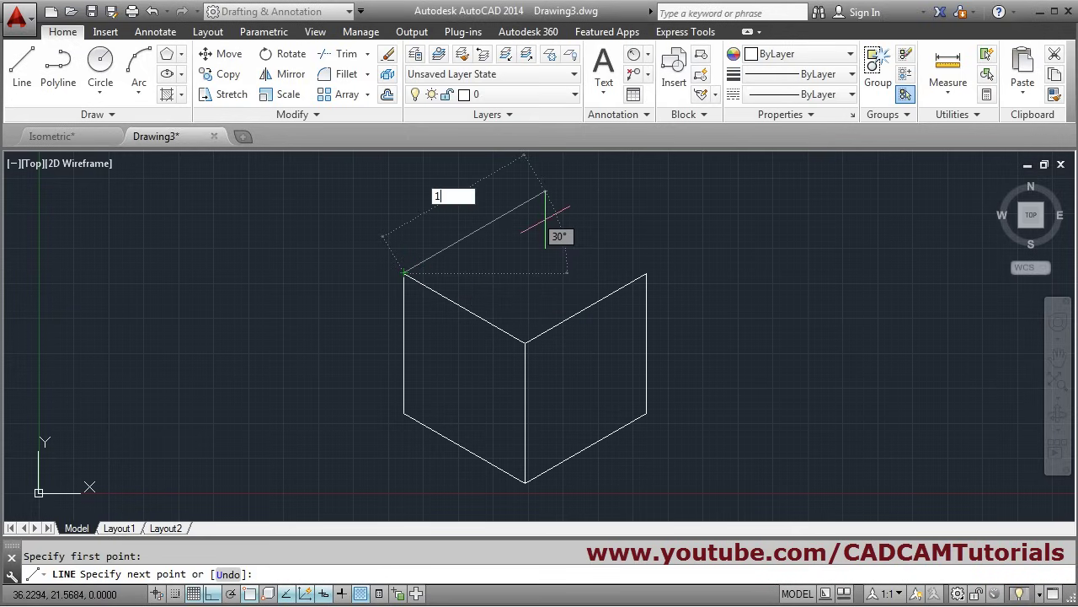
type("0")
key("Return")
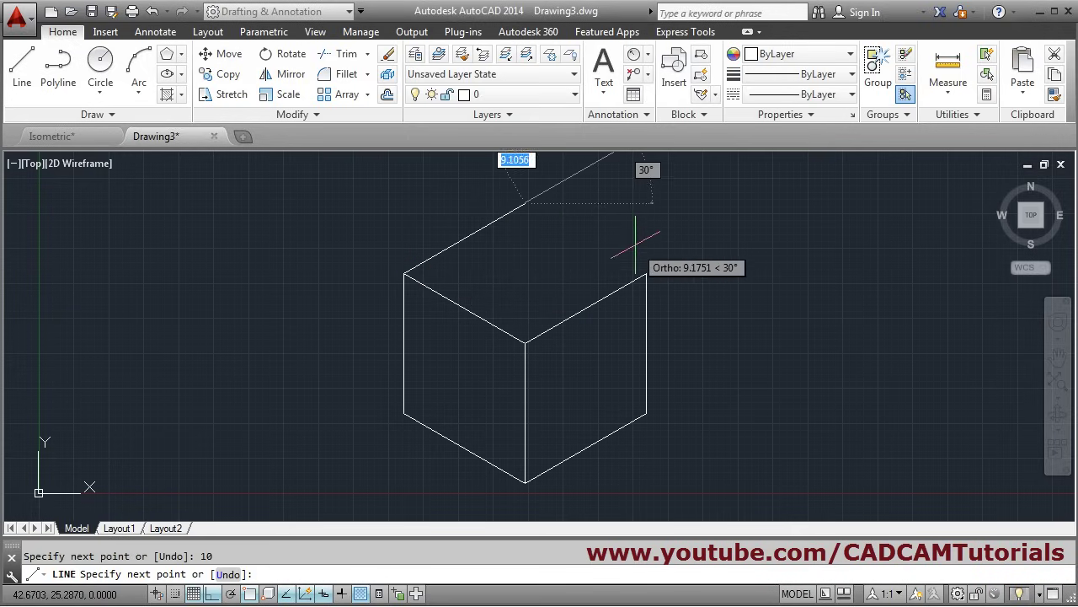
key("F5")
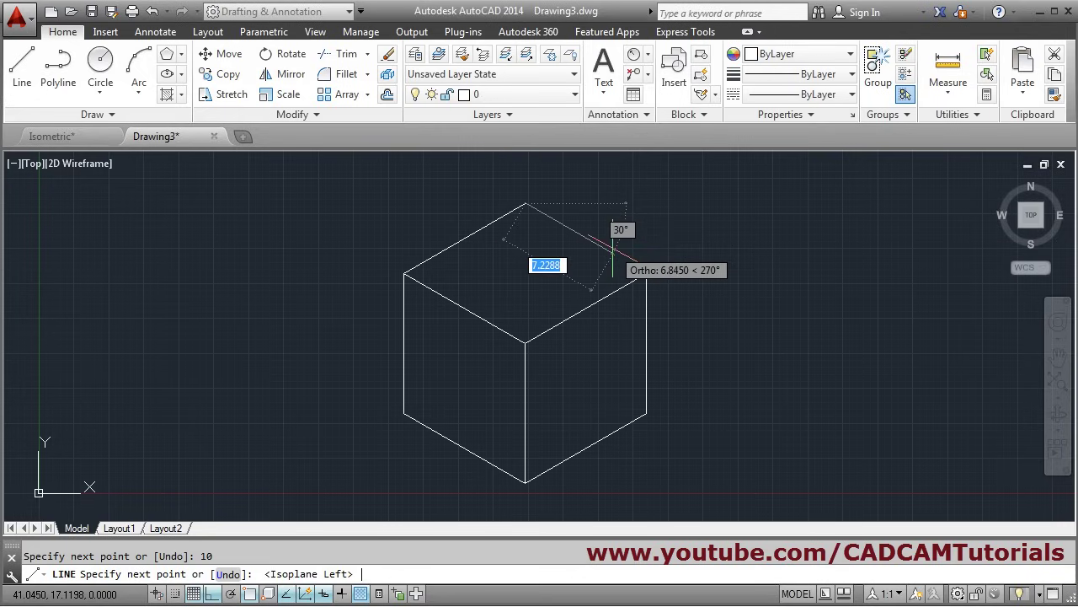
left_click(647, 273)
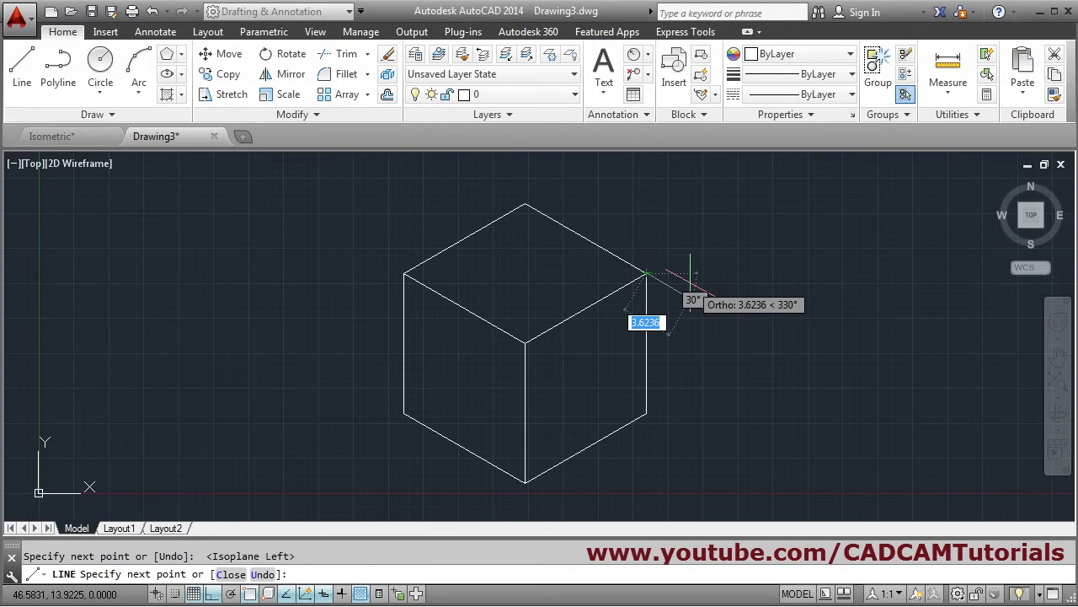
key("Return")
middle_click_drag(708, 292, 688, 287)
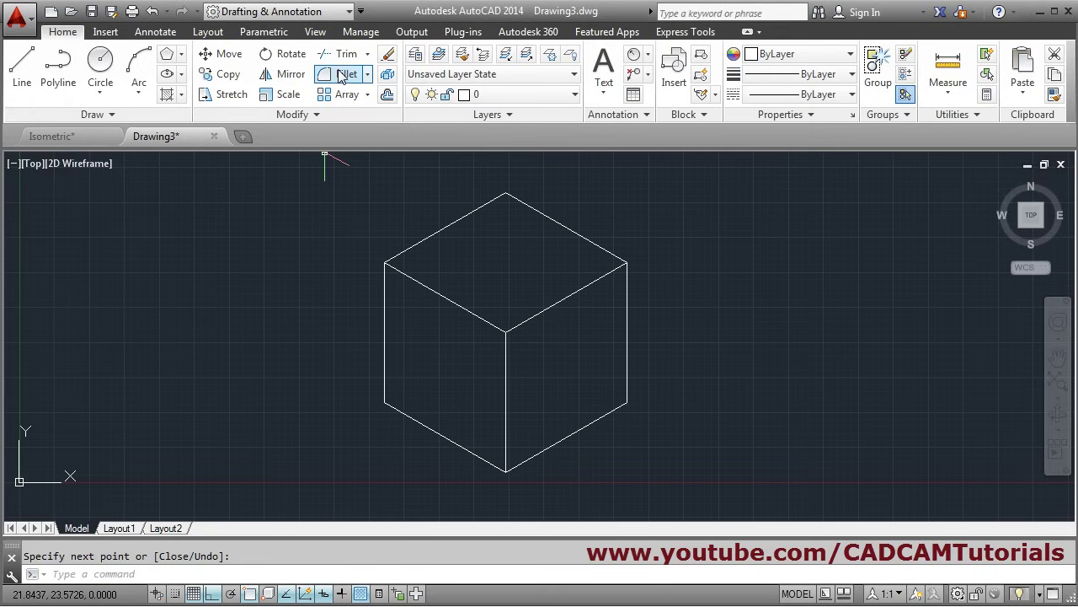
- Copy the cube's front vertical edge 5 units along the top isoplane into the right face
left_click(227, 75)
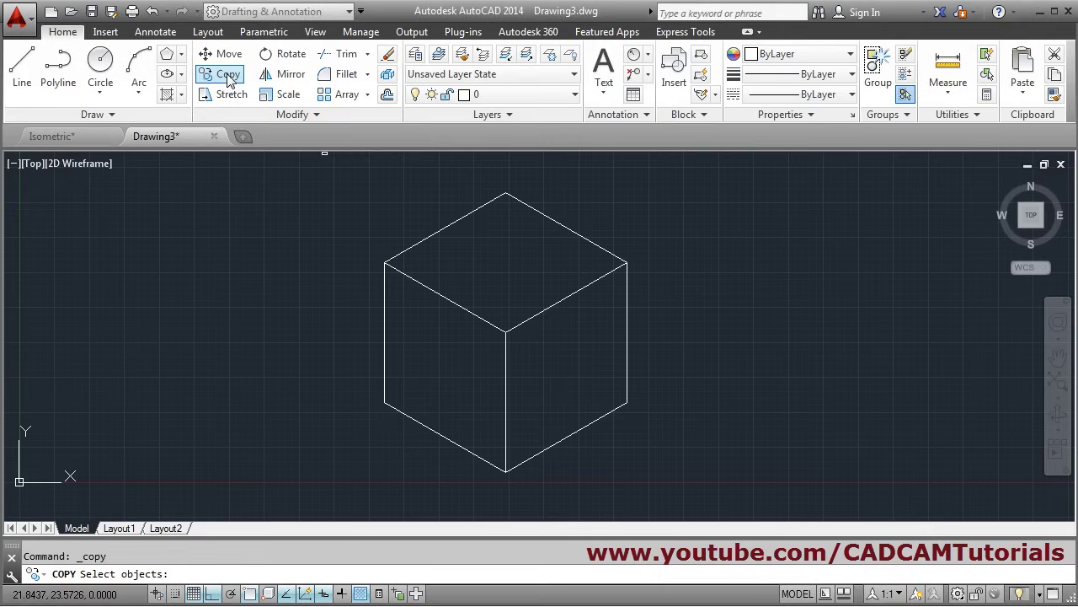
left_click(507, 402)
key("Return")
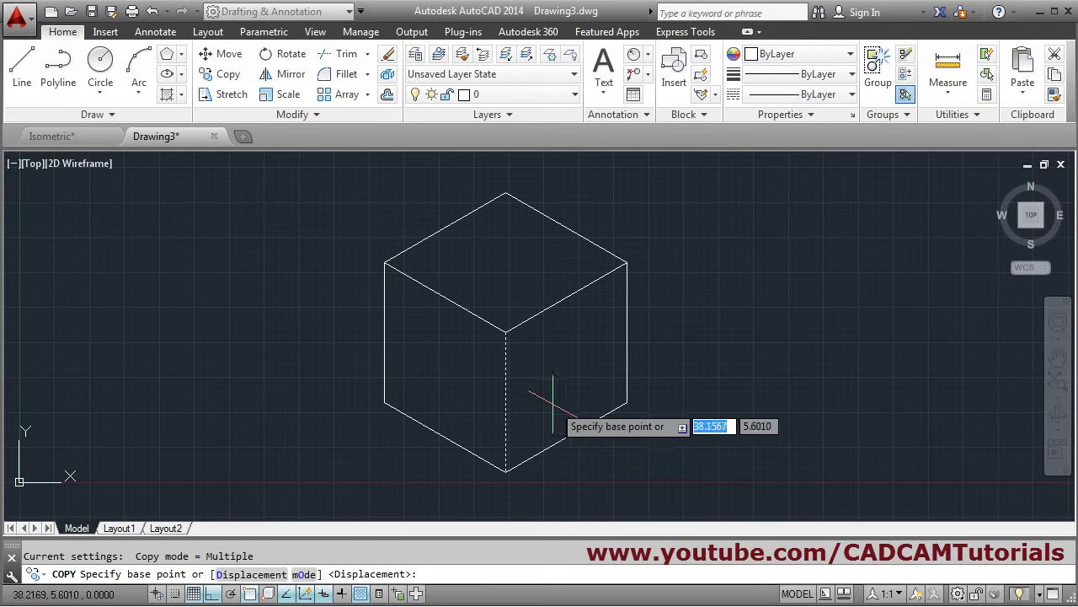
left_click(588, 485)
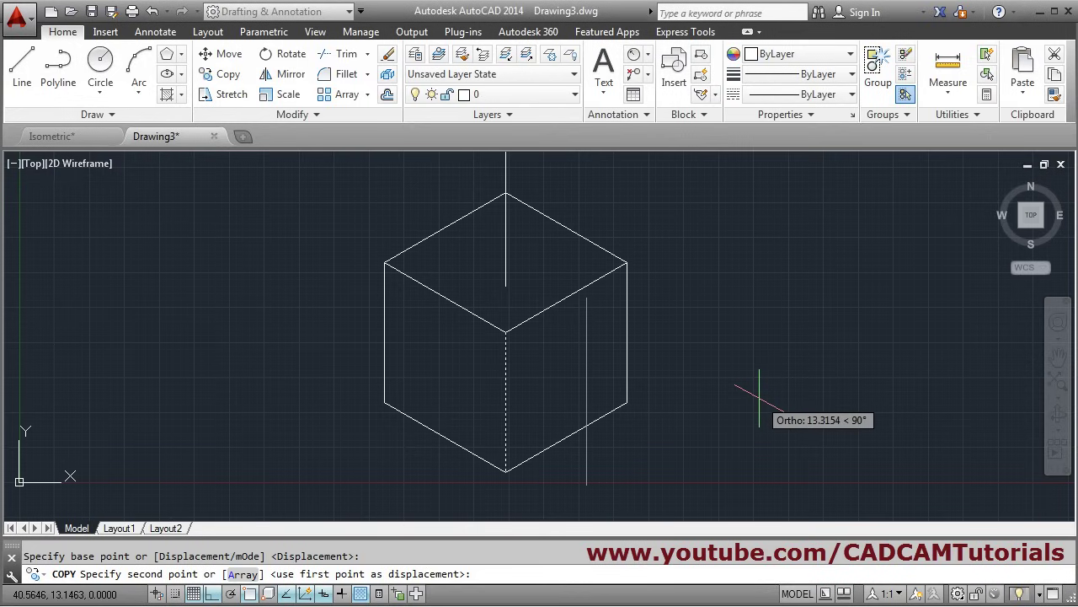
key("F5")
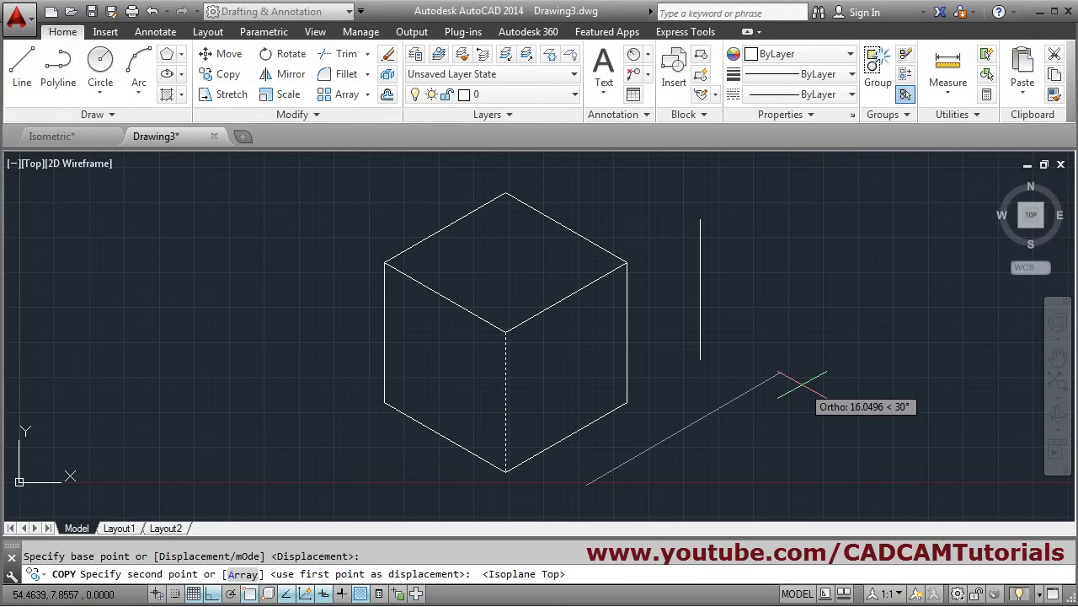
type("5")
key("Return")
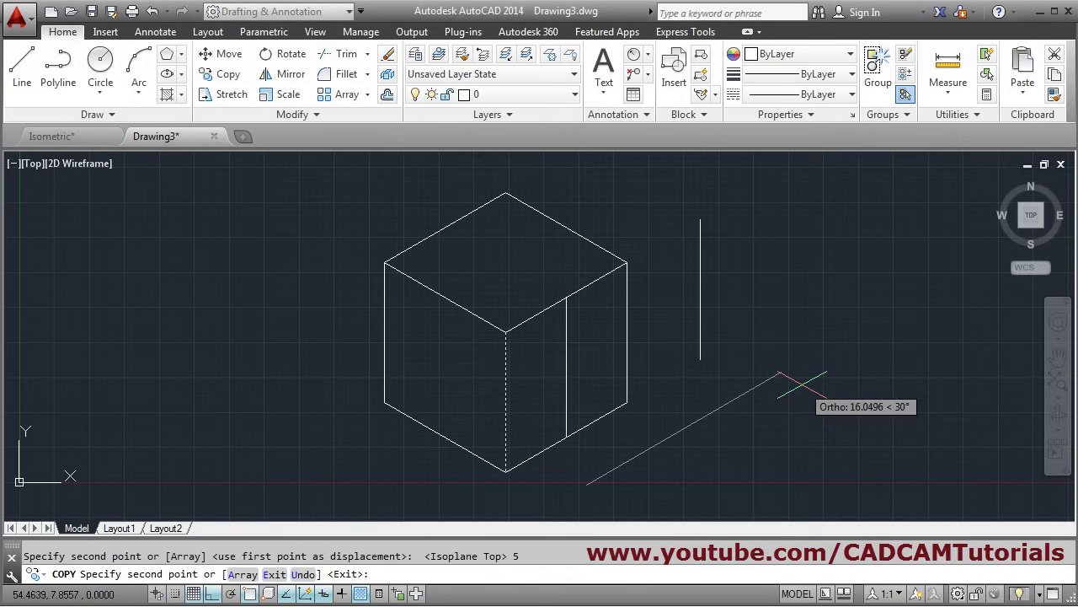
key("Return")
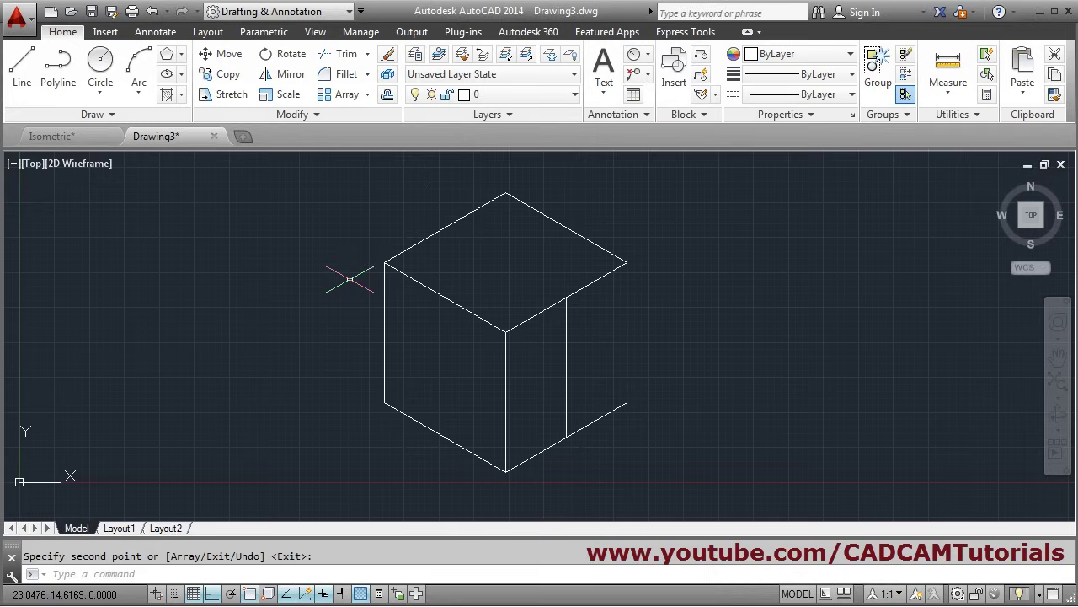
- Draw a radius-5 isocircle on the right isoplane, centred on the copied guide line
left_click(180, 74)
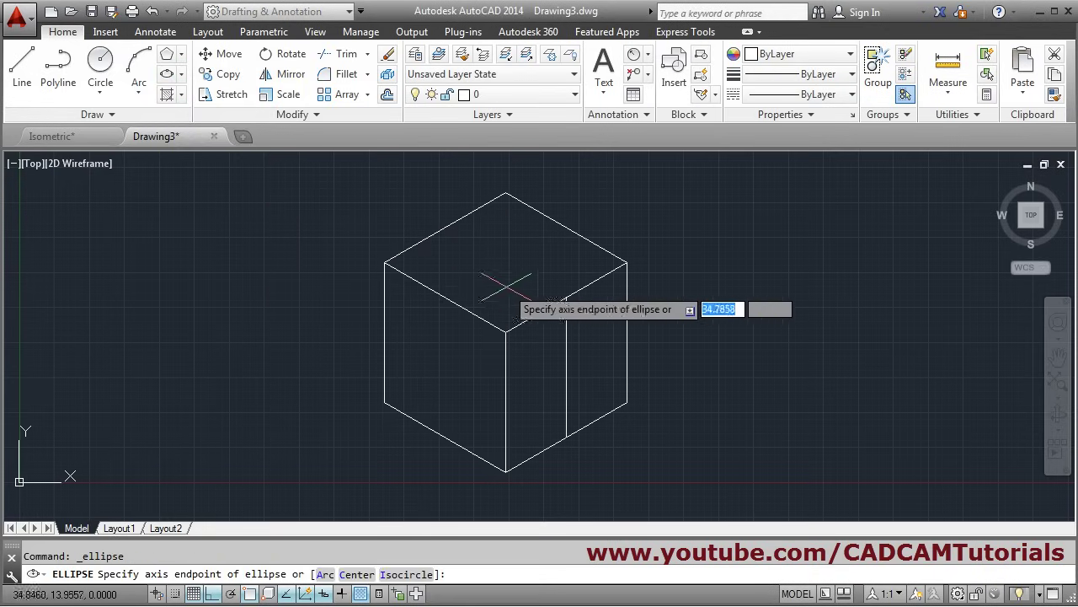
left_click(406, 574)
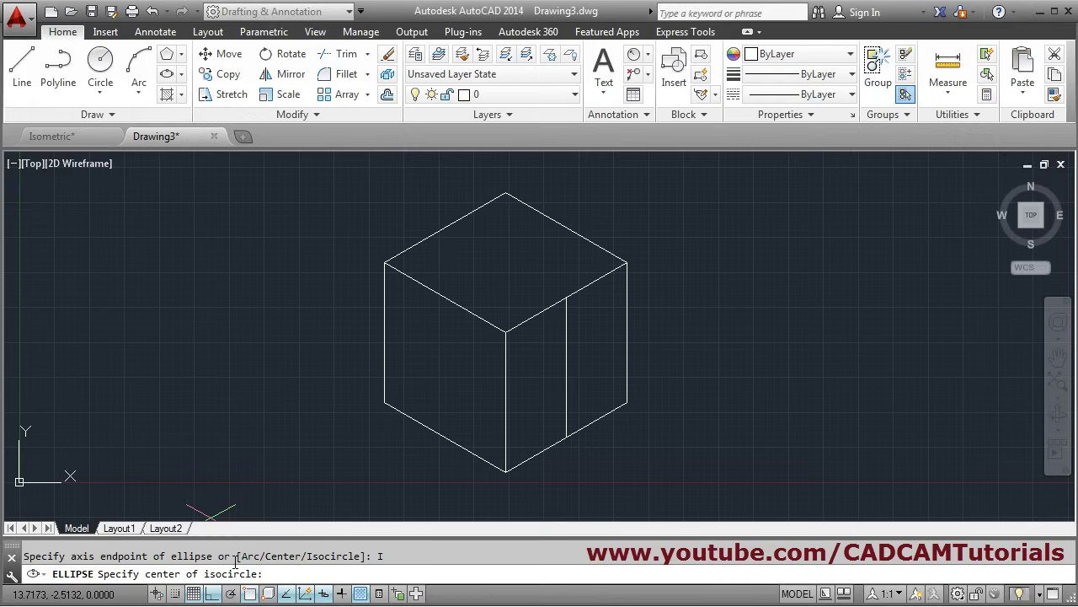
left_click(565, 367)
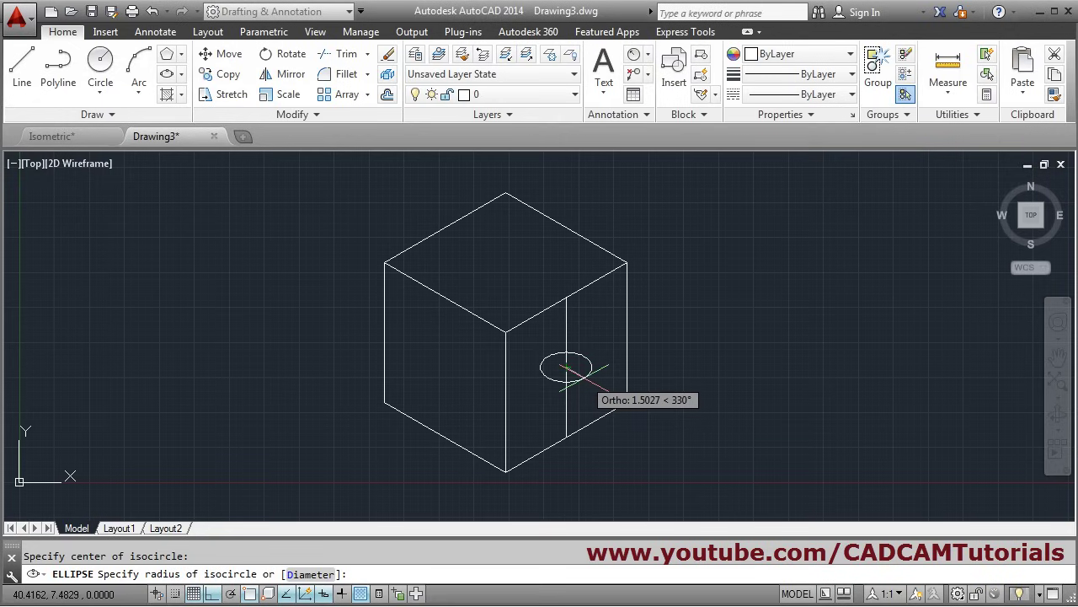
key("F5")
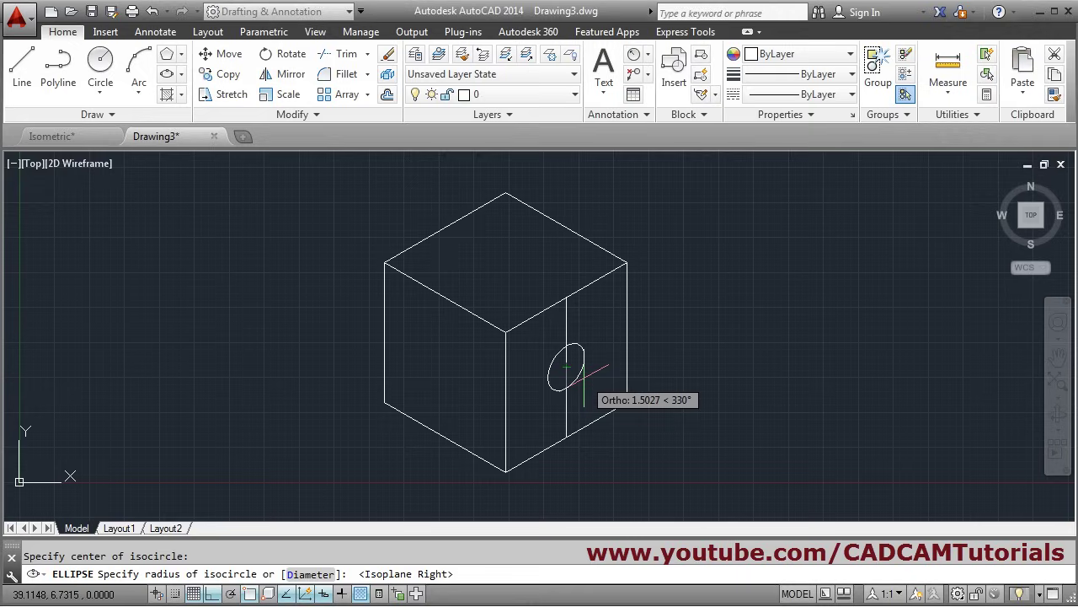
key("F5")
key("F5")
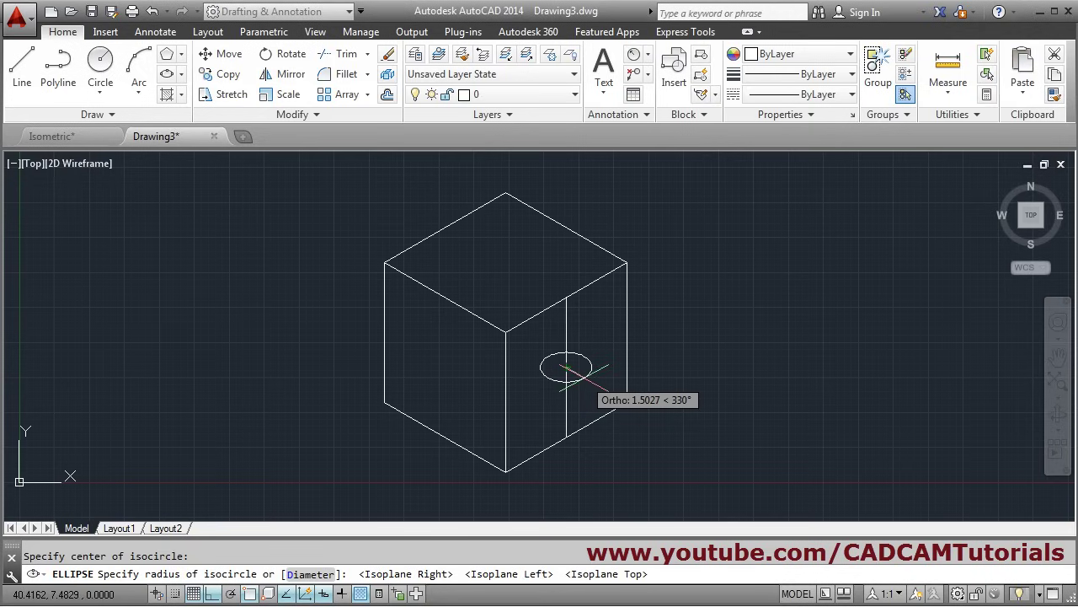
key("F5")
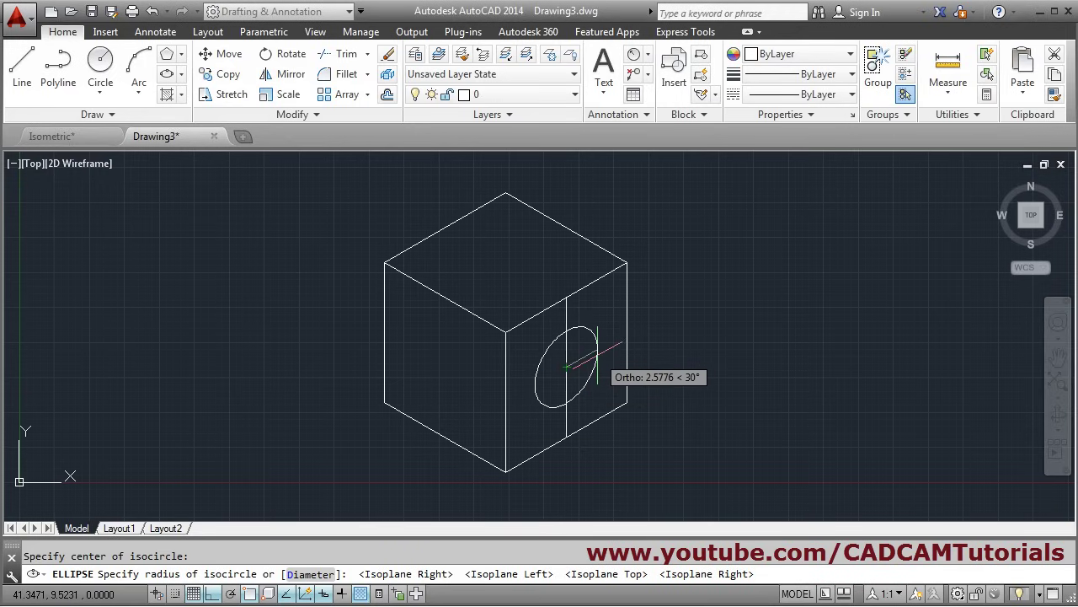
type("5")
key("Return")
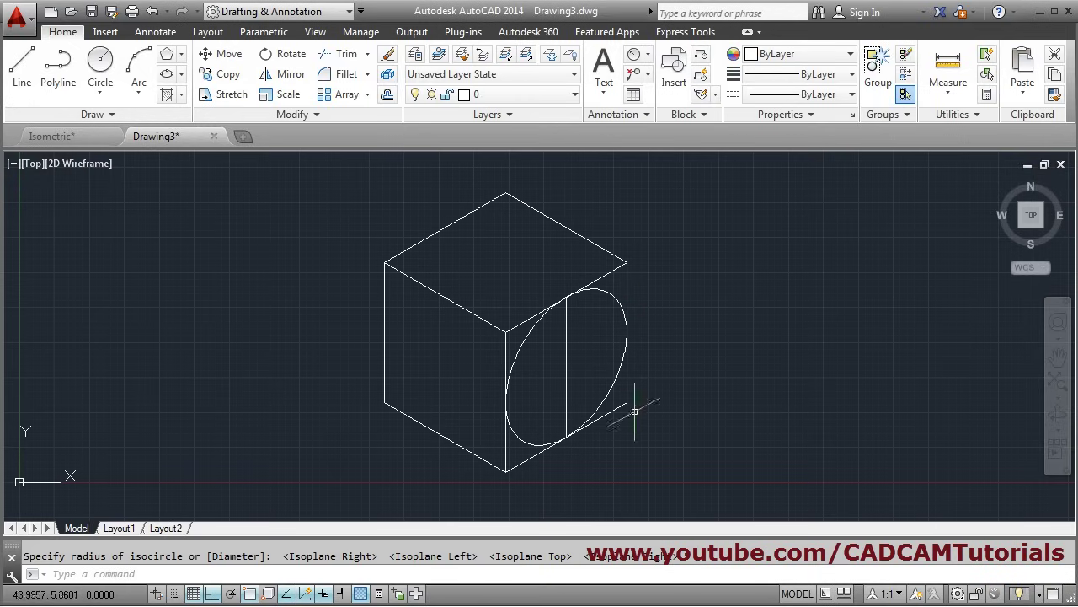
- Erase the vertical guide line with a selection window
type("e")
key("Return")
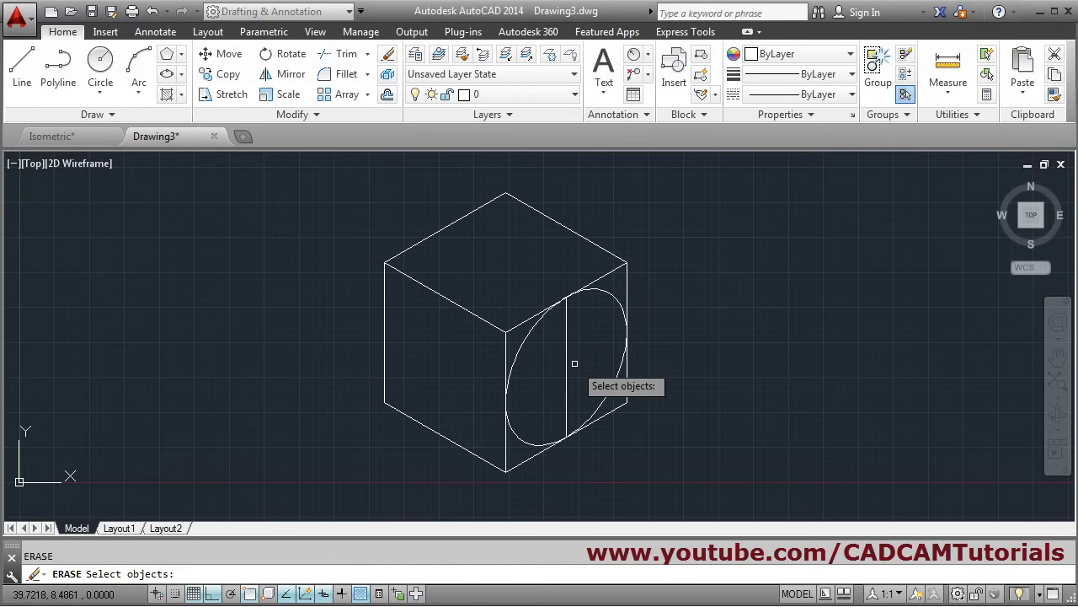
left_click(577, 361)
left_click(557, 385)
key("Return")
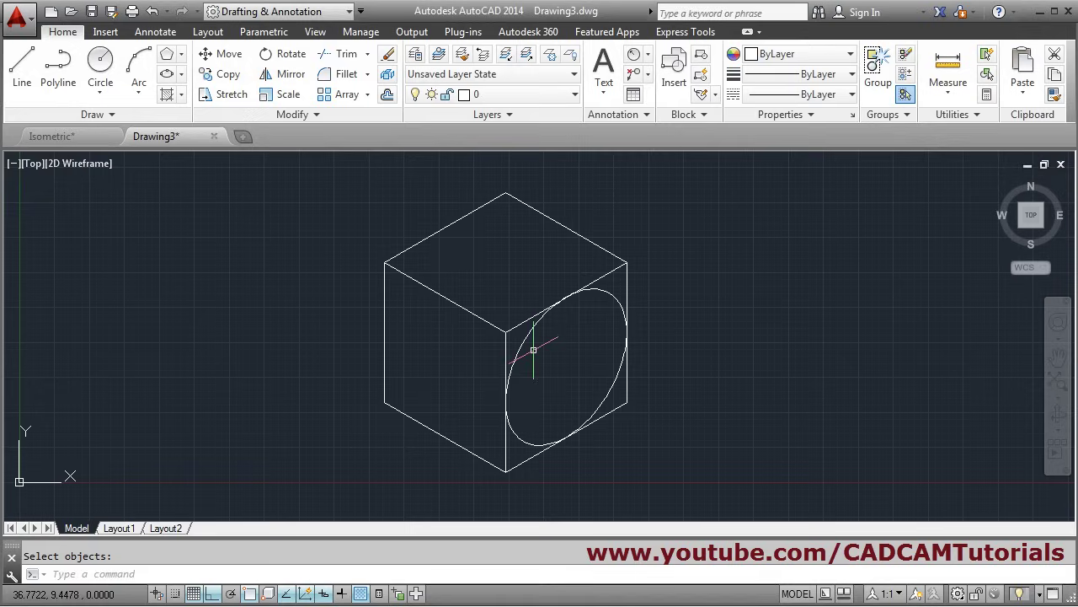
- Move the isocircle from its centre onto the cube's right vertical edge
left_click(221, 53)
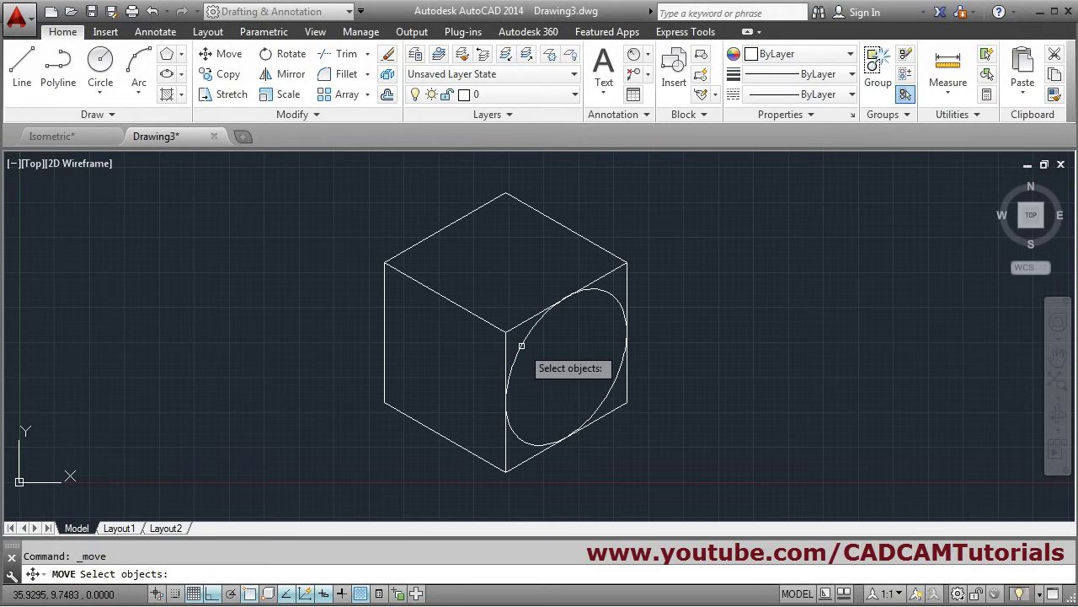
left_click(517, 359)
key("Return")
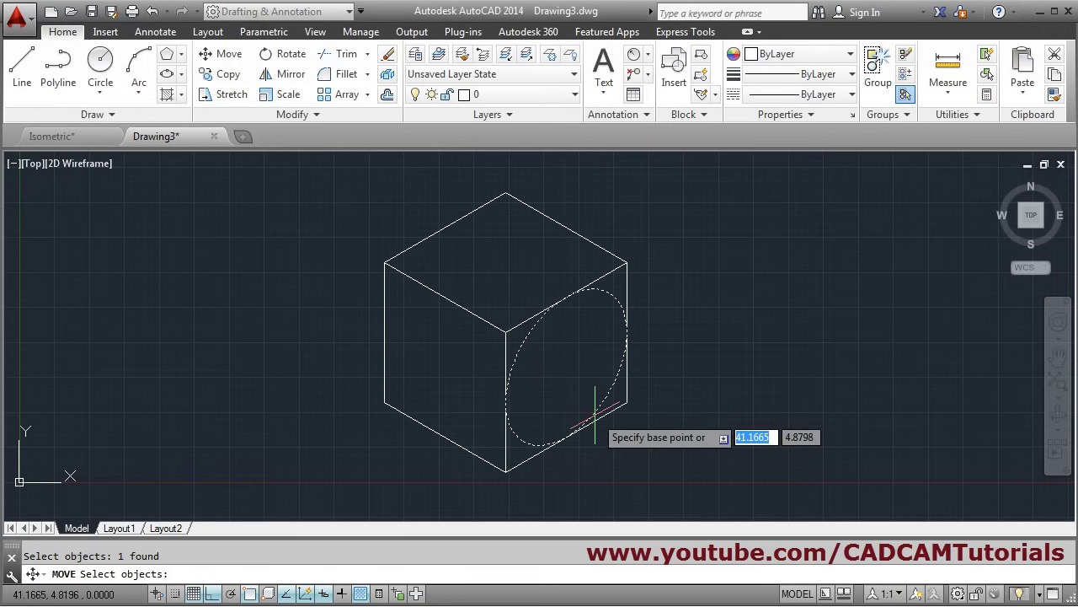
left_click(567, 365)
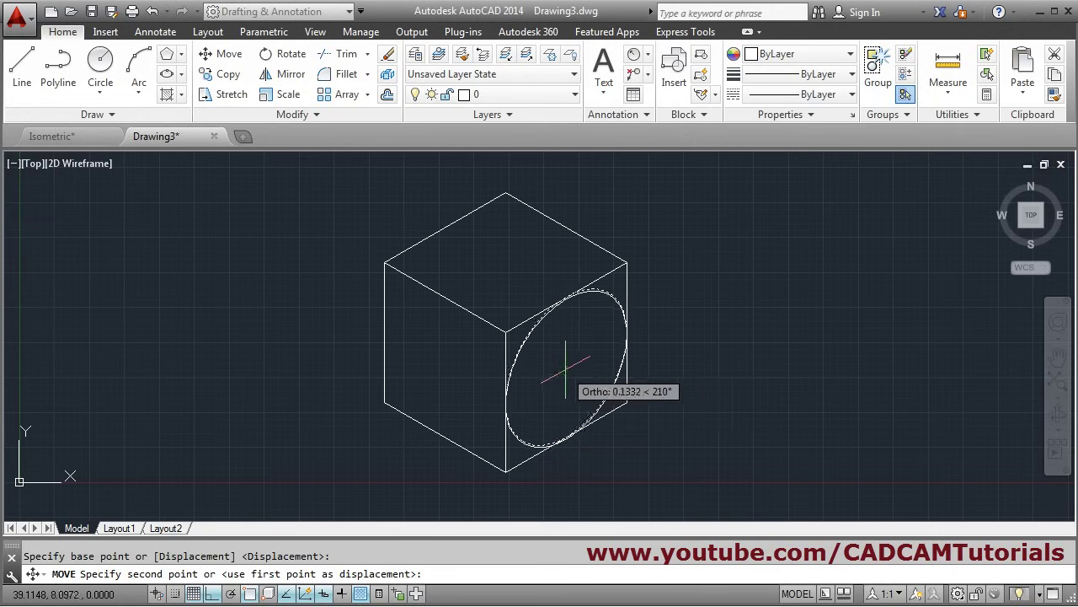
left_click(626, 333)
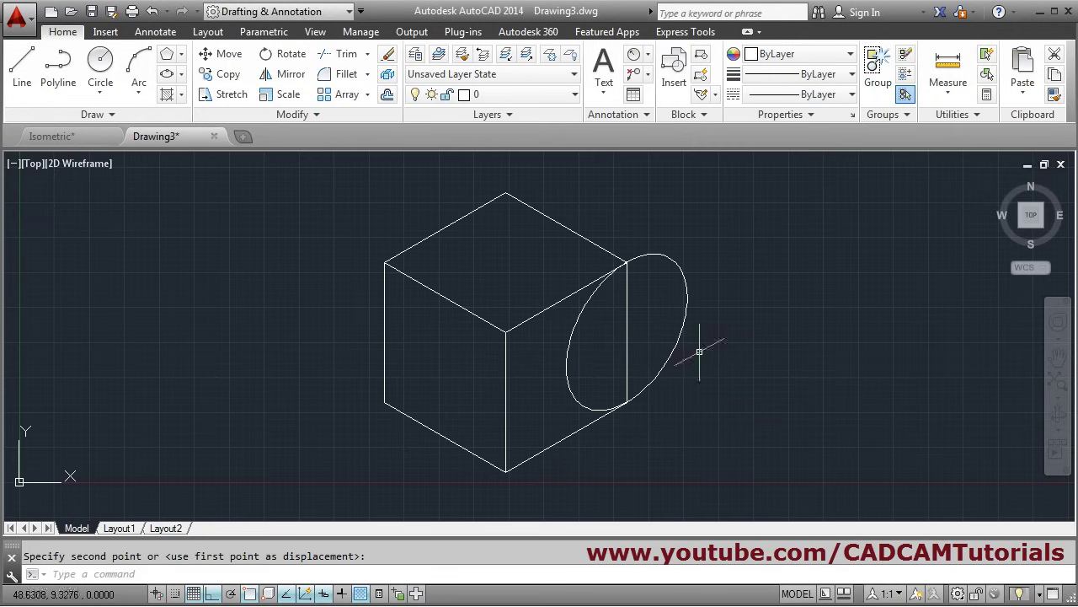
middle_click_drag(738, 348, 715, 362)
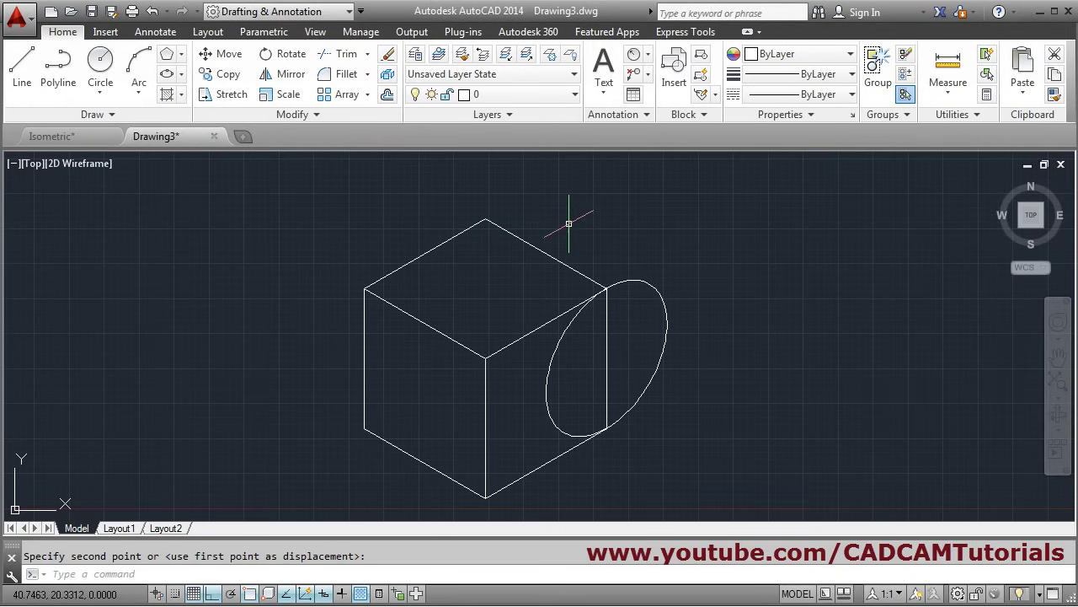
- Copy the ellipse from its top end to the cube's top corner
left_click(226, 74)
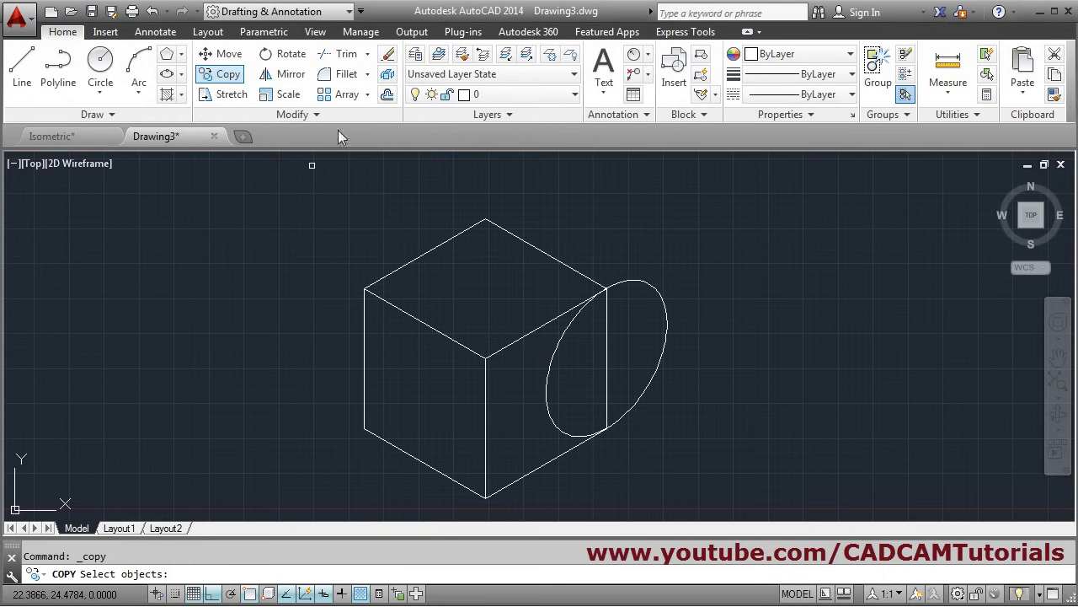
left_click(553, 342)
key("Return")
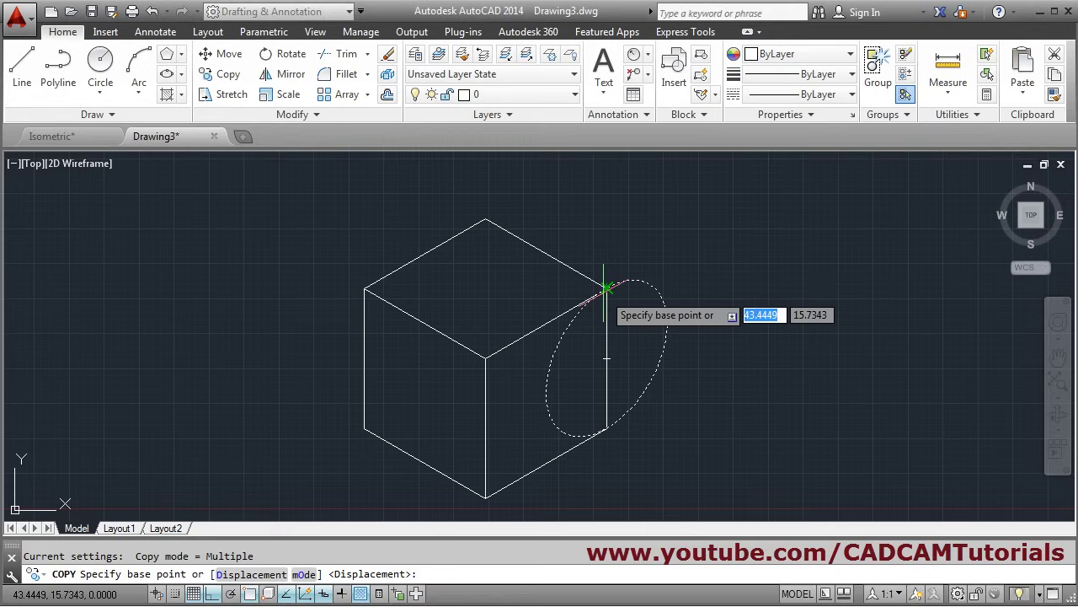
left_click(607, 288)
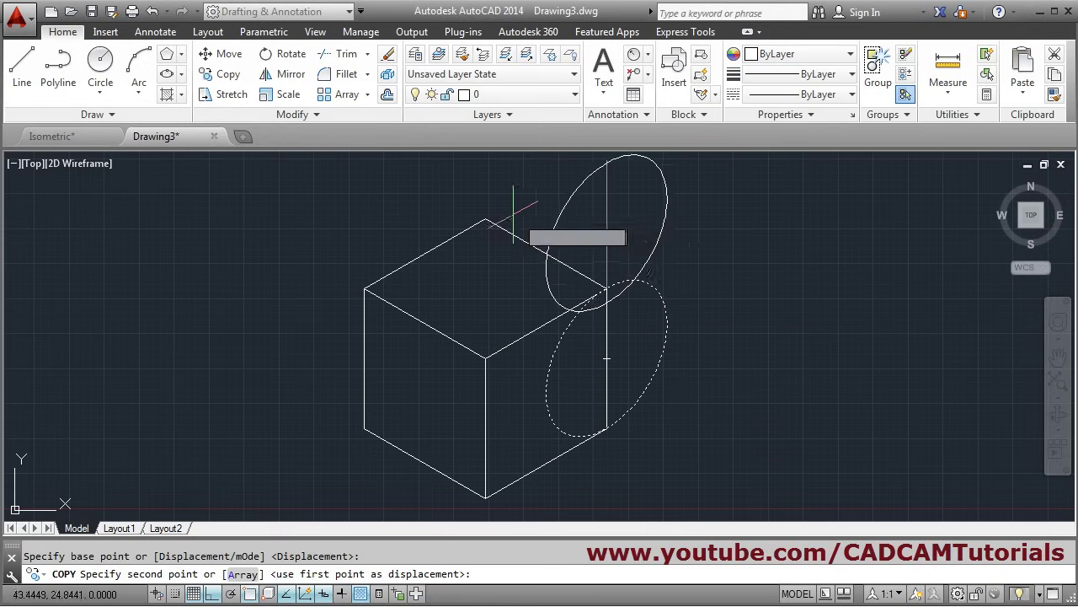
left_click(485, 218)
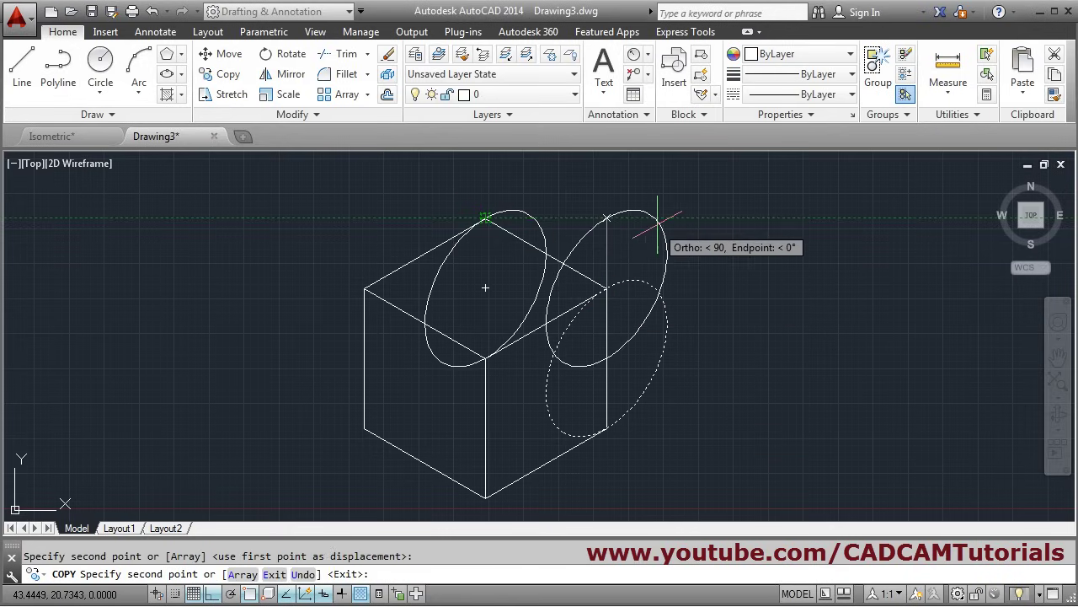
key("Return")
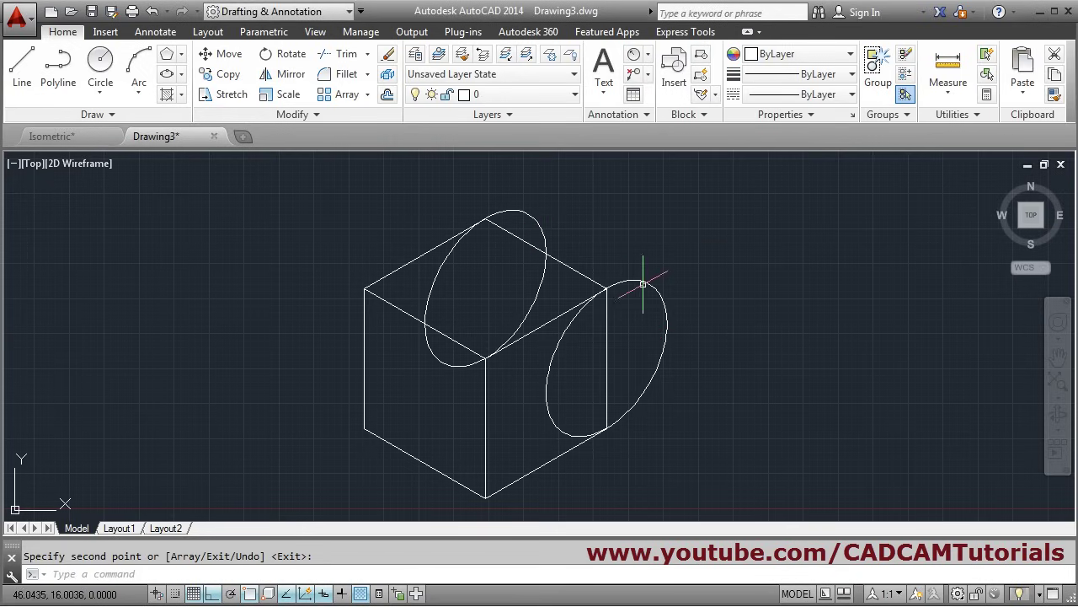
left_click(22, 64)
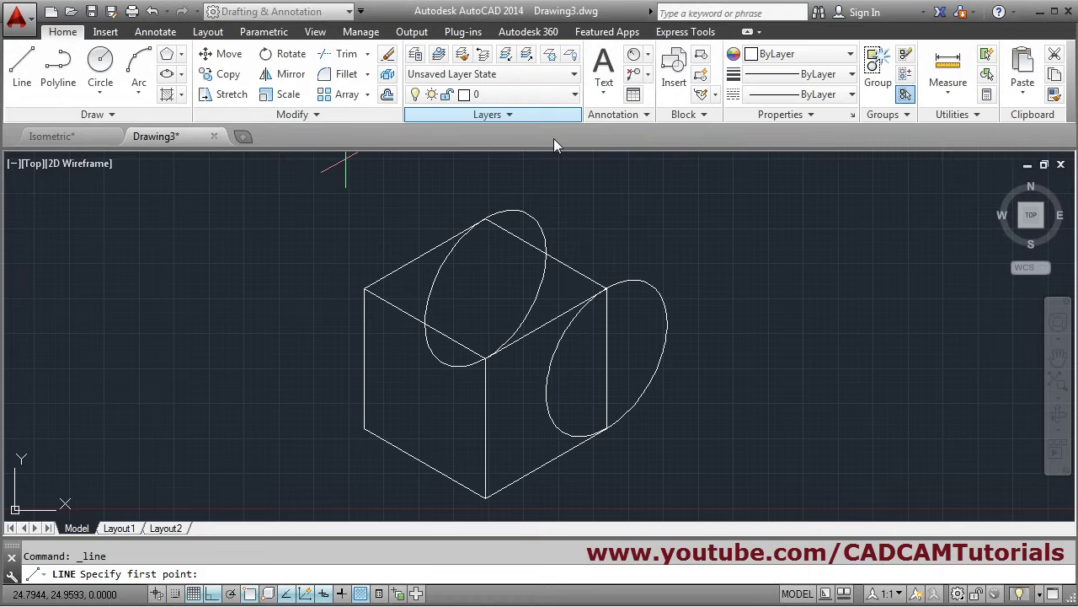
- Draw a line from the left ellipse's top quadrant to the right ellipse's top
left_click(528, 213)
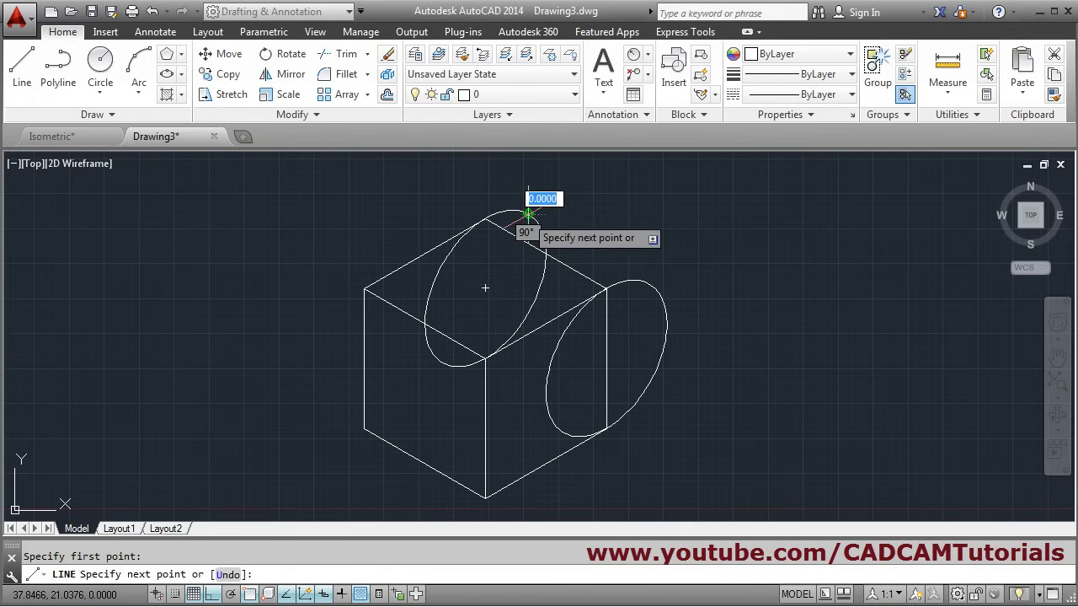
left_click(649, 283)
key("Return")
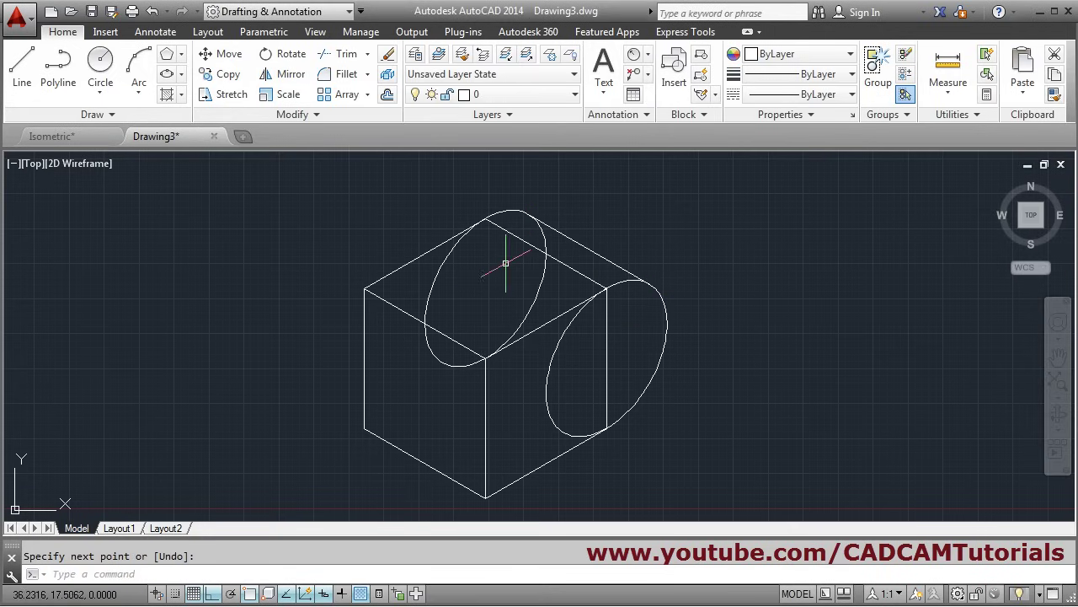
- Trim the left ellipse against the tangent line and top-left edge to leave the rounded arc
left_click(341, 54)
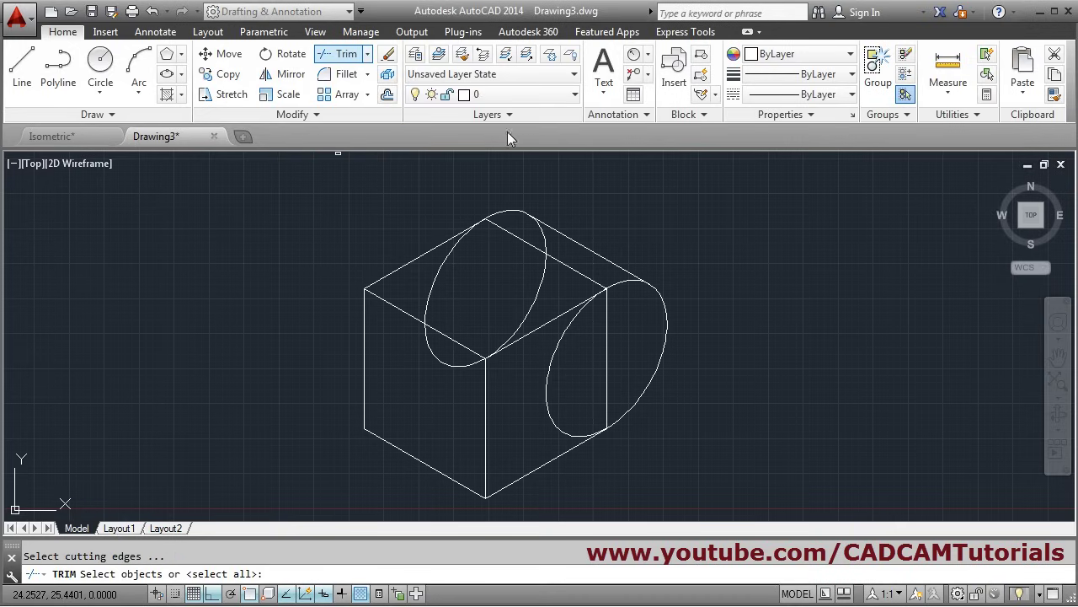
left_click(585, 246)
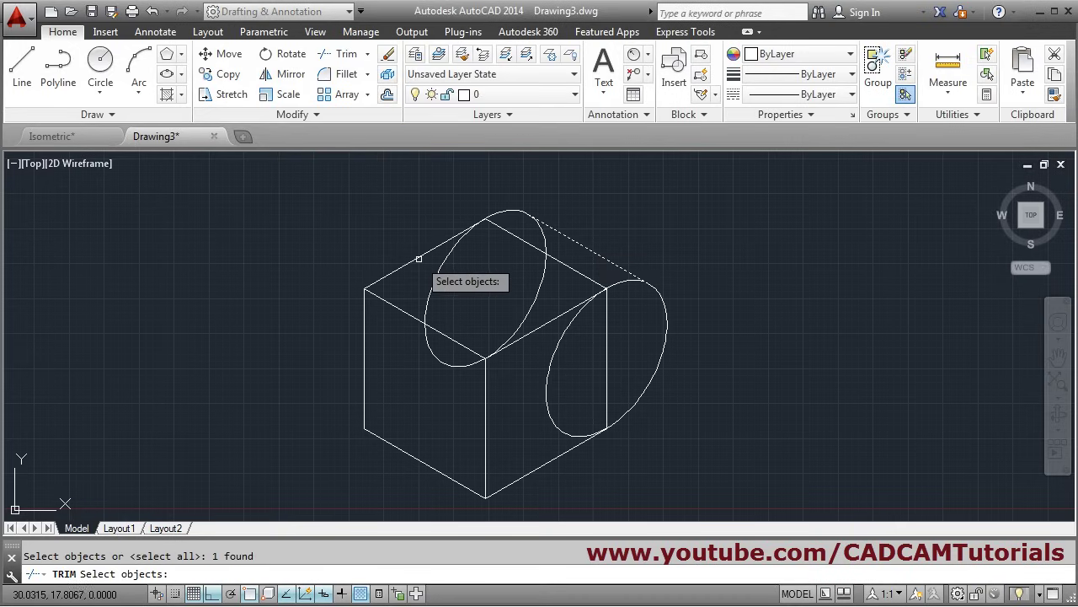
left_click(418, 259)
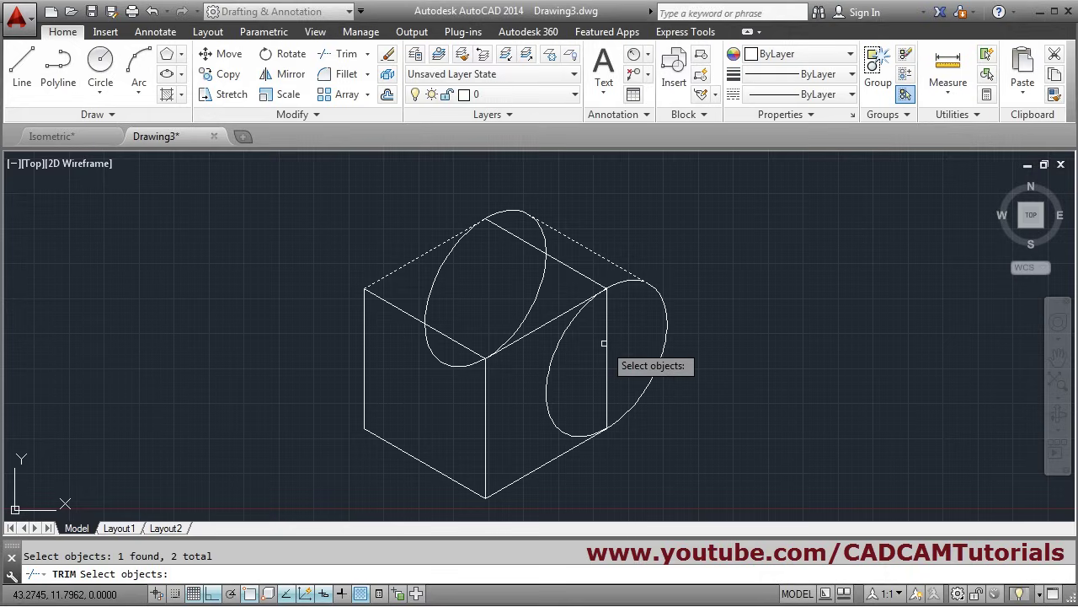
key("Return")
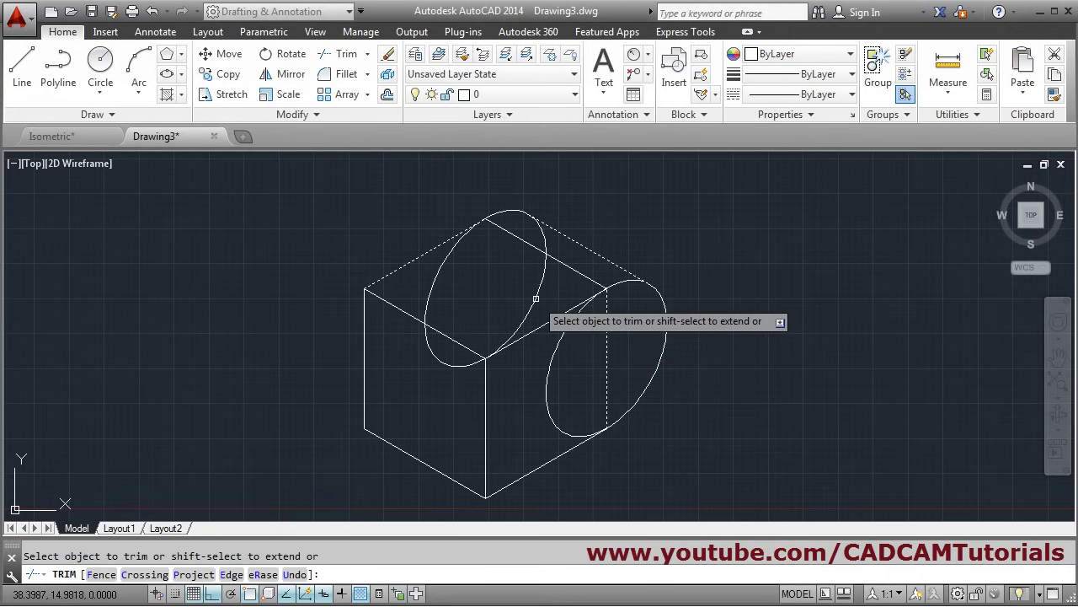
left_click(535, 297)
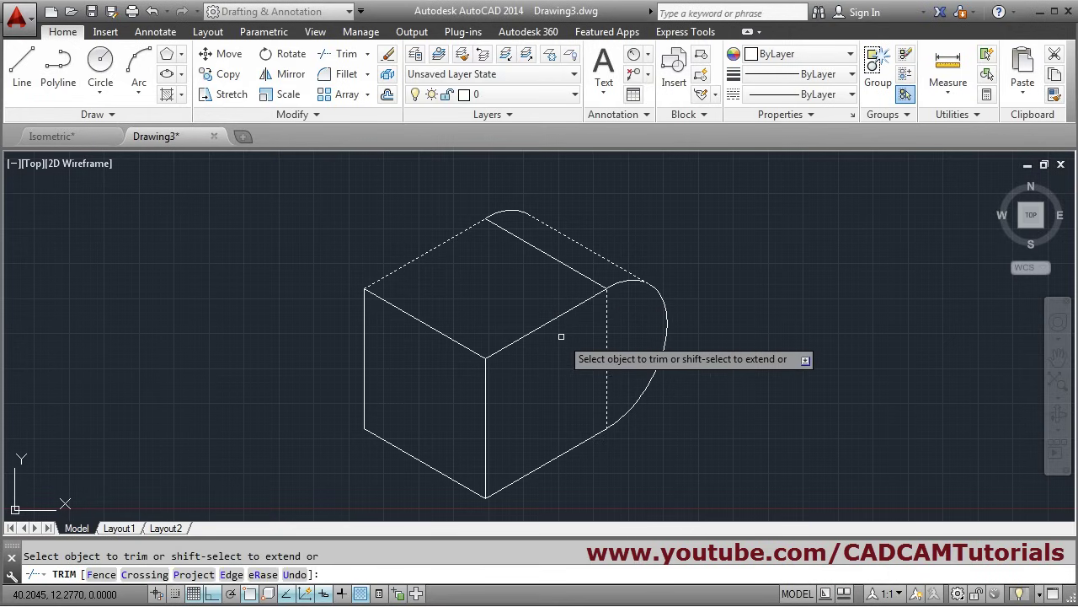
key("Return")
mouse_move(610, 373)
middle_mouse_down()
mouse_move(622, 359)
mouse_move(725, 371)
middle_mouse_up()
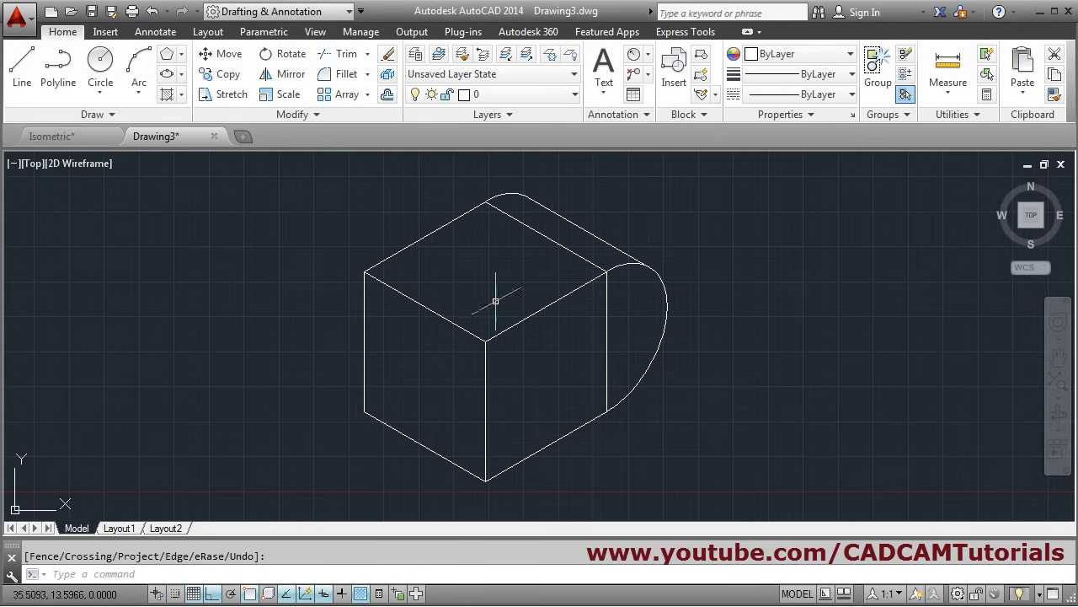
- Draw a radius 2.5 isocircle centred on the rounded lug's centre
left_click(168, 75)
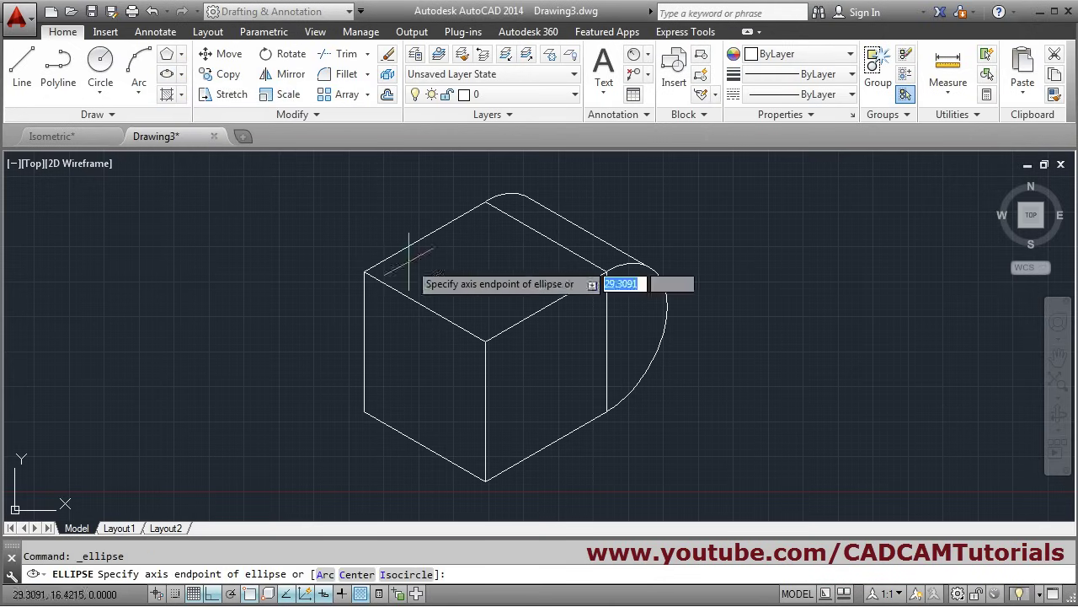
left_click(606, 342)
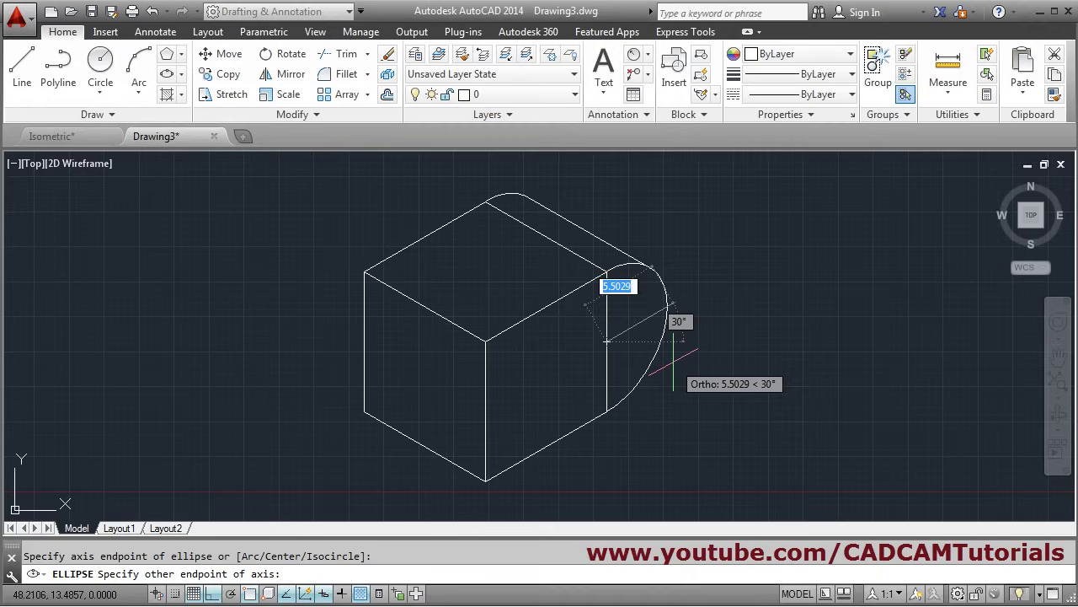
key("Escape")
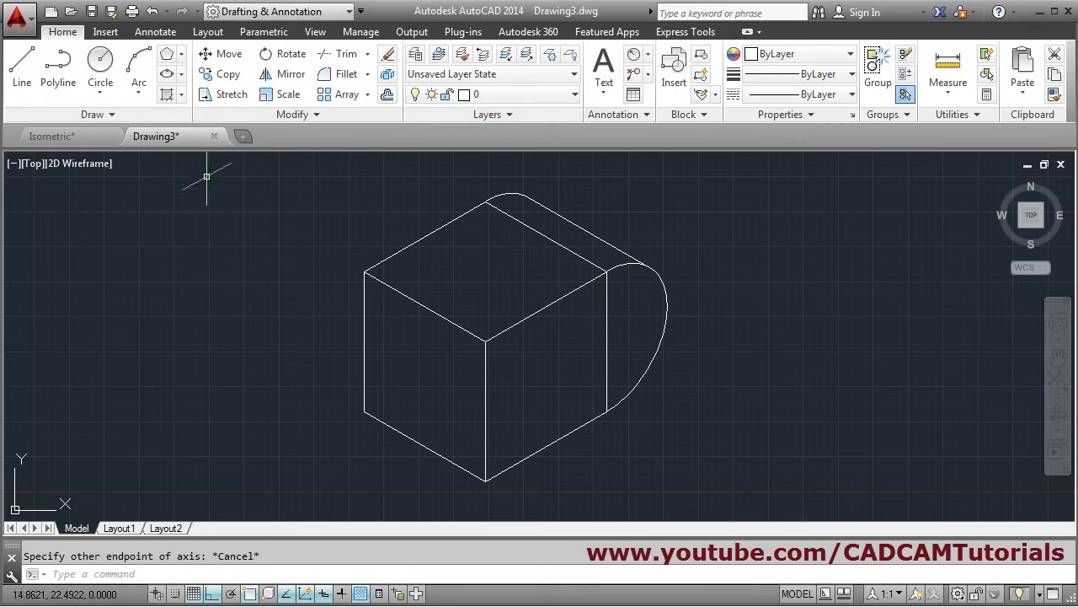
left_click(166, 75)
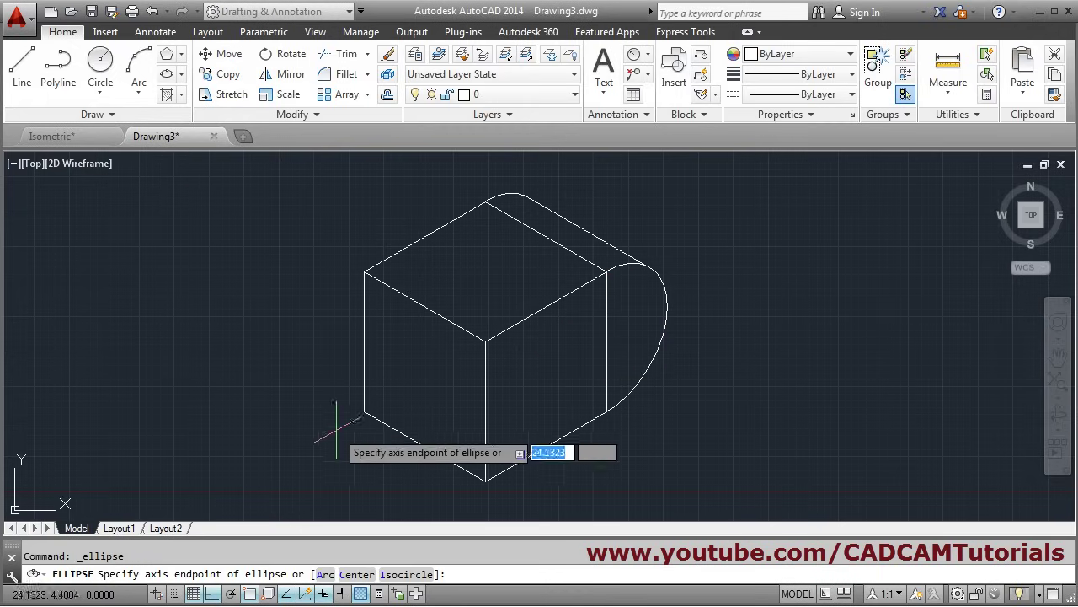
left_click(409, 577)
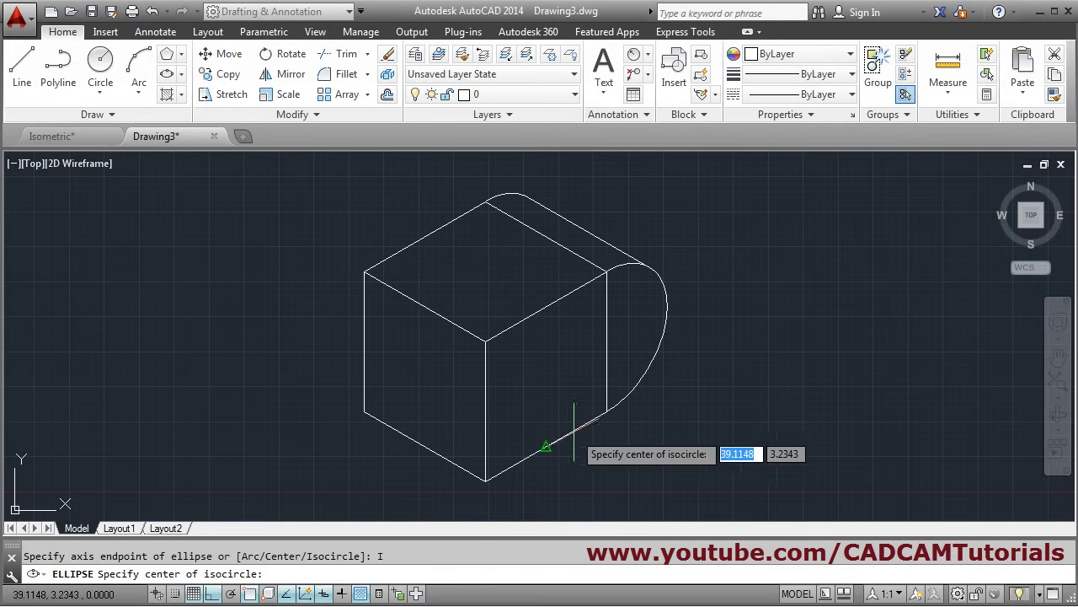
left_click(607, 342)
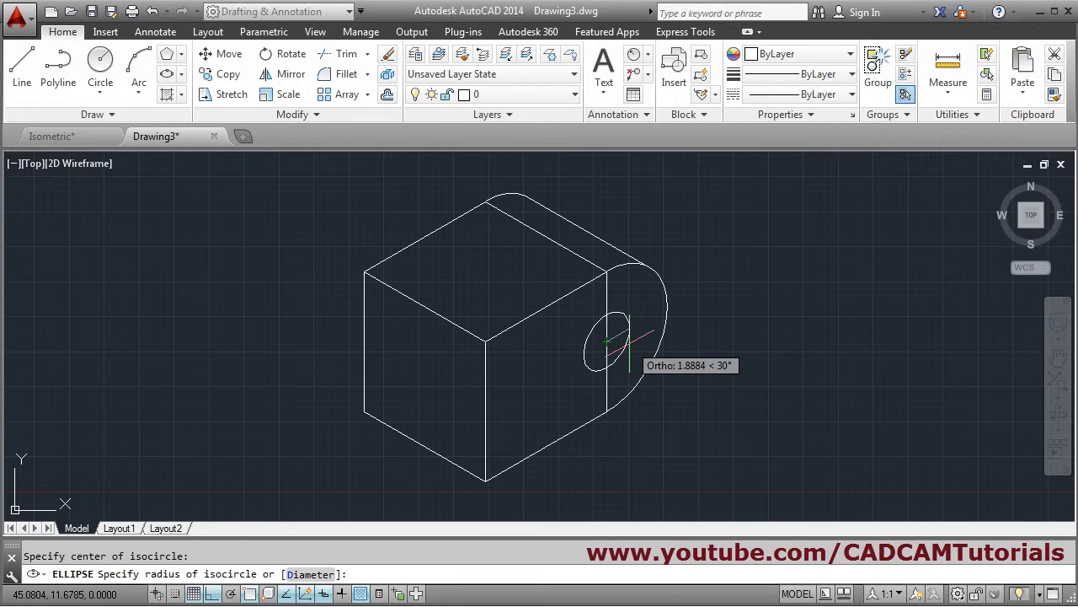
type("2.")
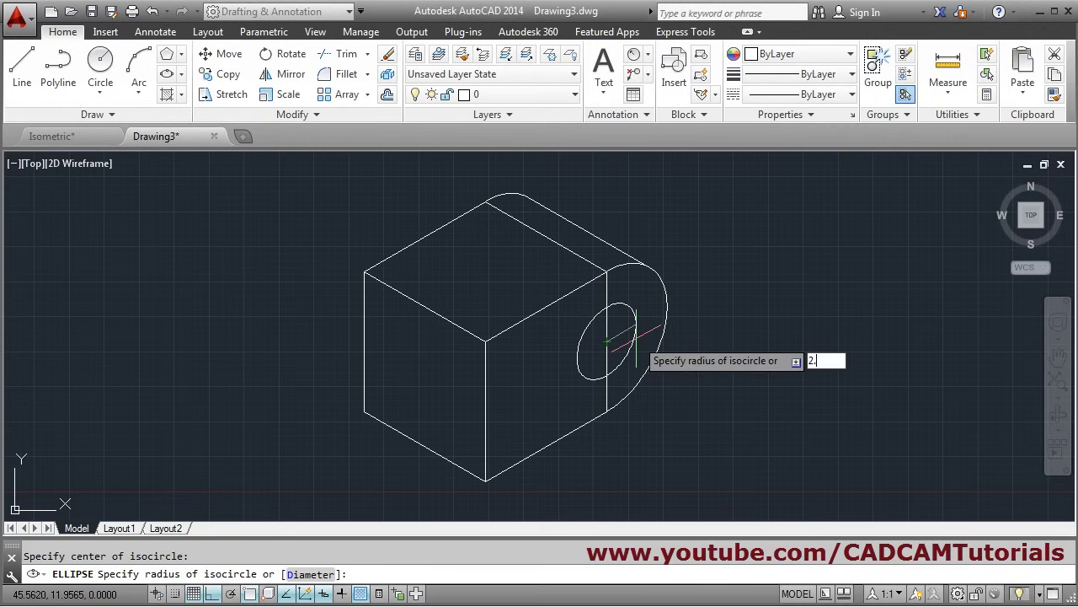
type("5")
key("Return")
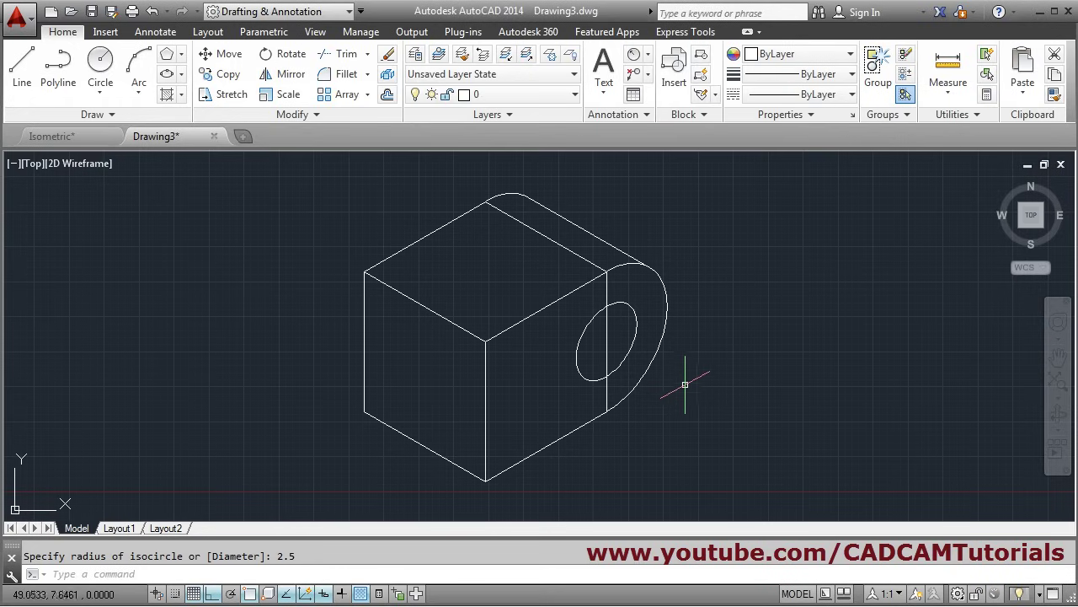
- Erase the leftover vertical line crossing the lug
type("e")
key("Return")
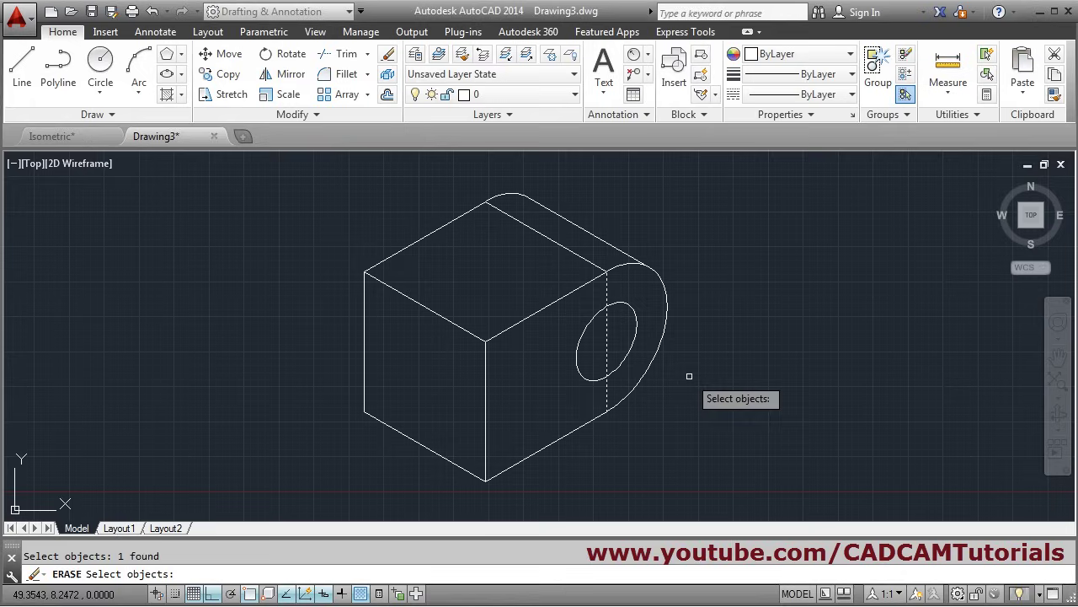
key("Return")
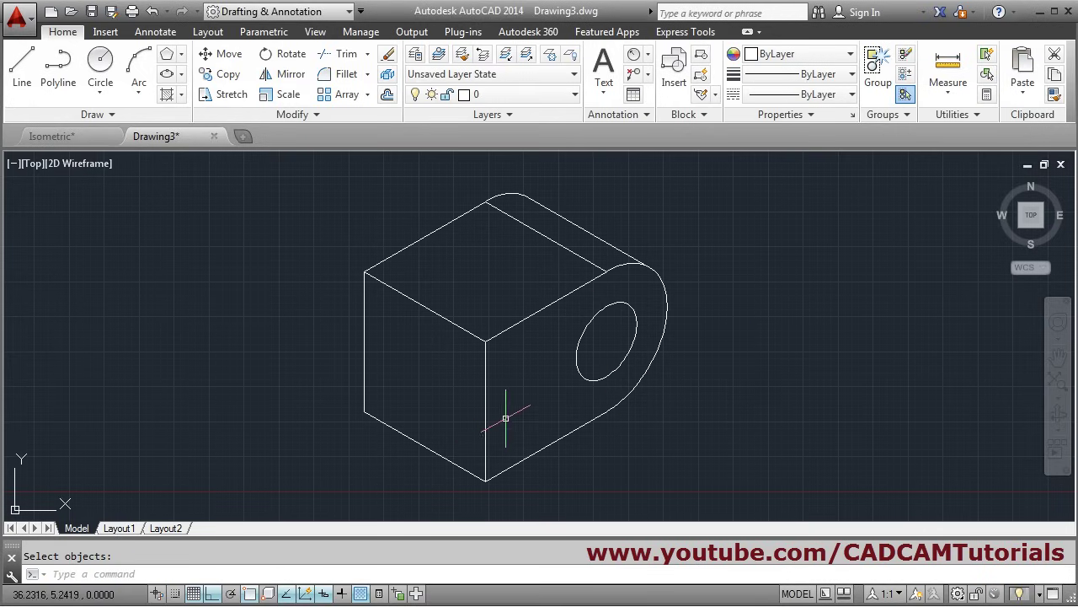
middle_click_drag(512, 410, 511, 408)
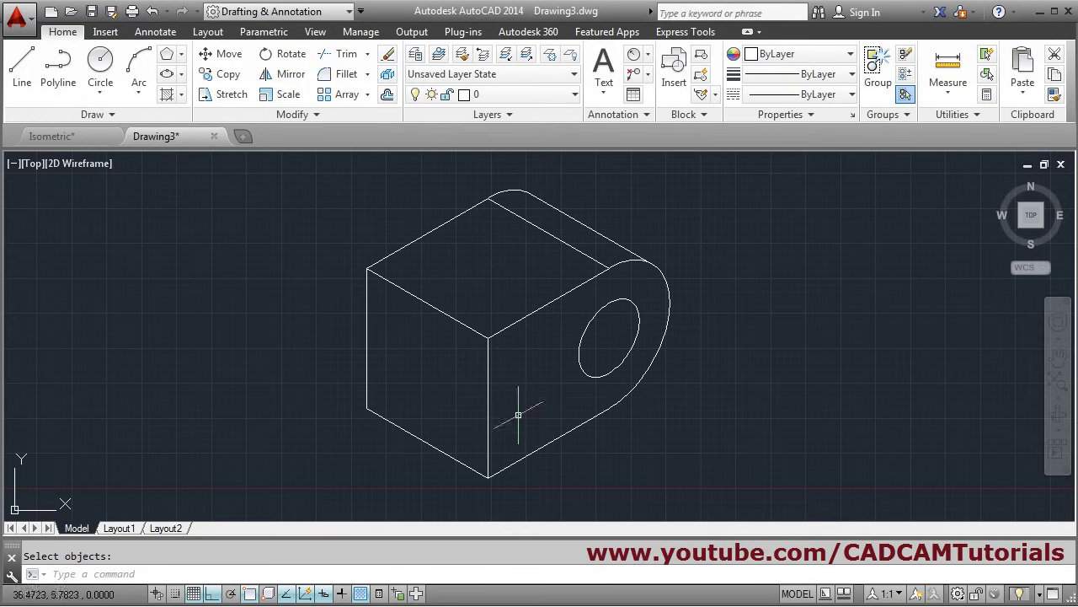
- Add an aligned 10.0000 dimension below the bottom edge, from the front corner to the lug
left_click(649, 55)
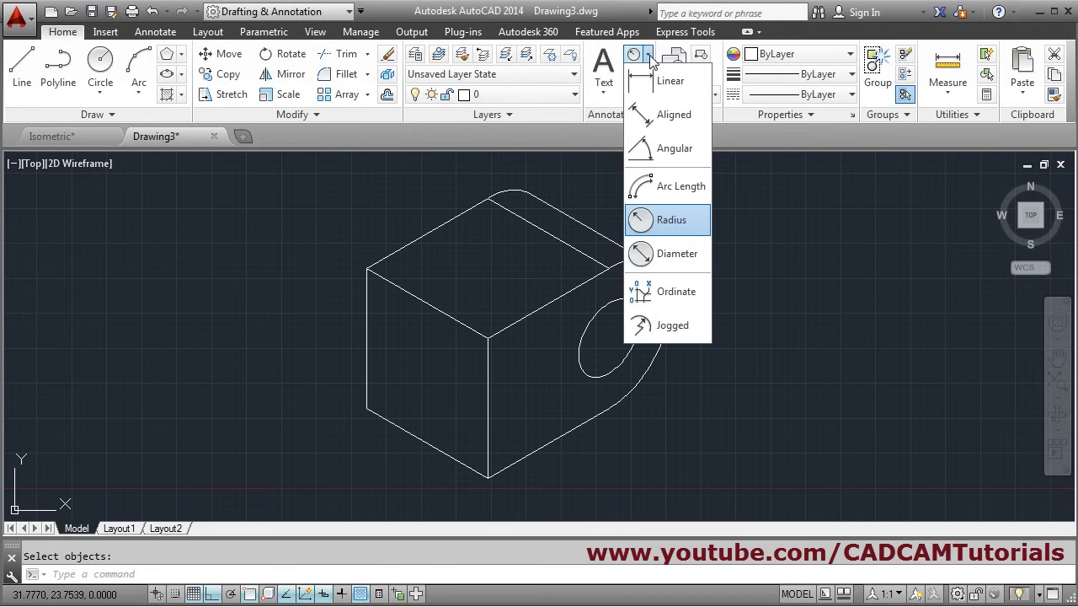
left_click(664, 117)
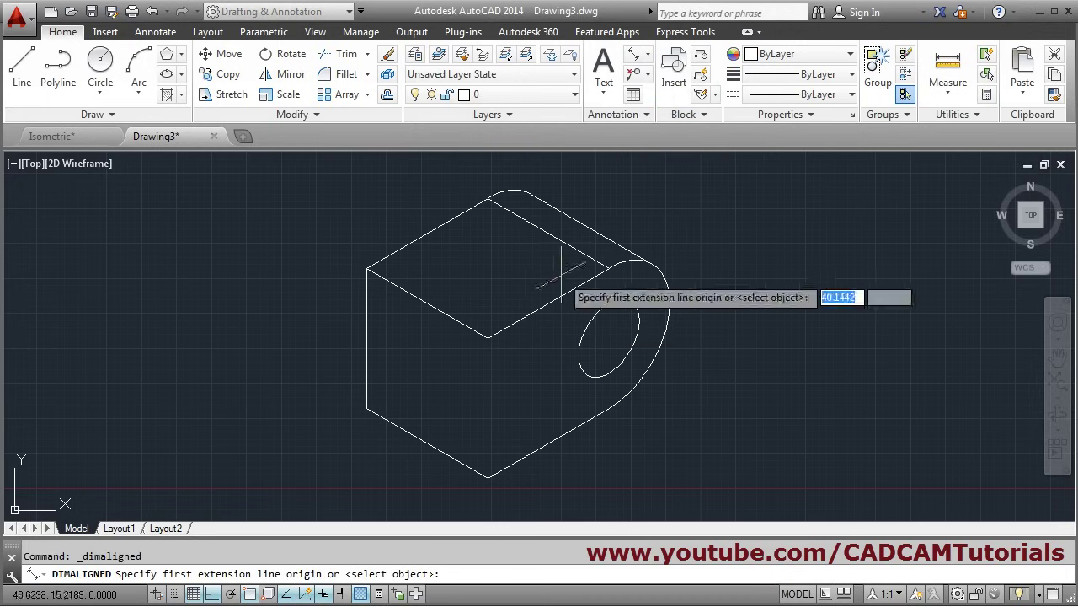
left_click(488, 479)
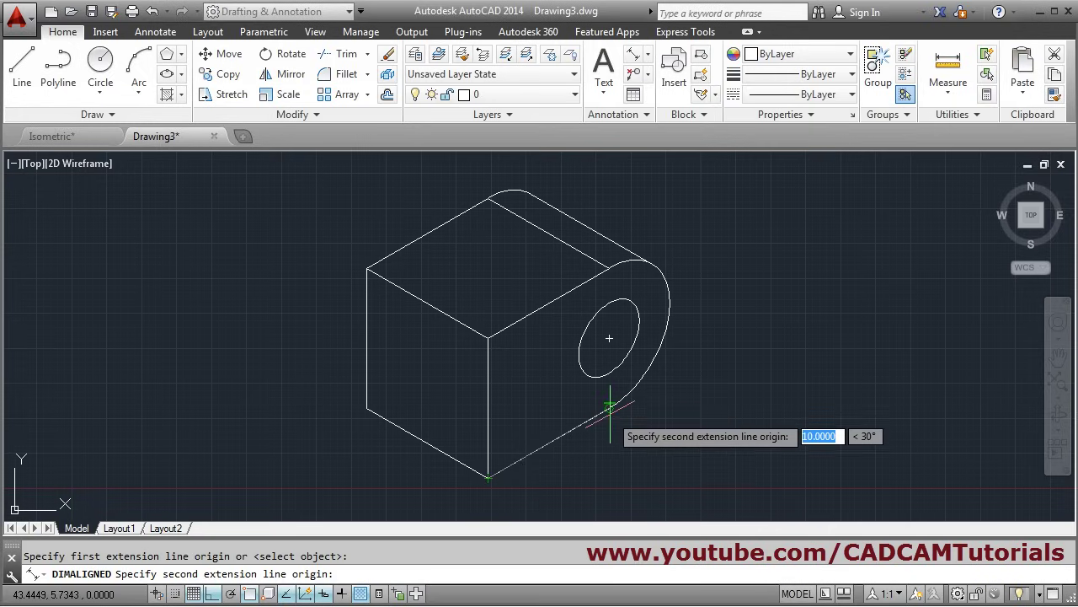
left_click(609, 411)
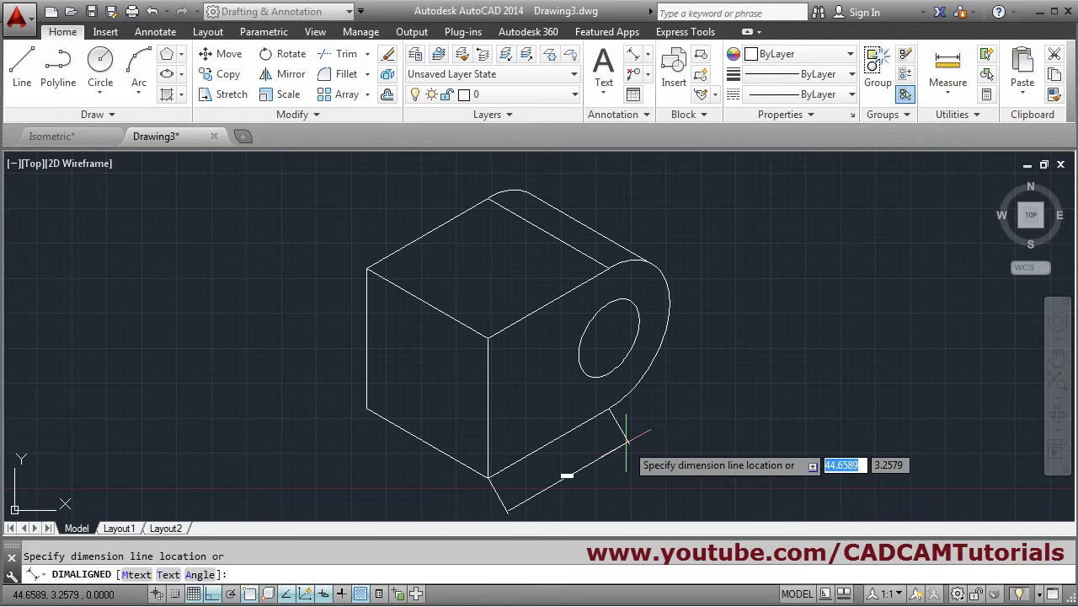
left_click(629, 450)
scroll(554, 405, "up", 3)
scroll(560, 403, "up", 4)
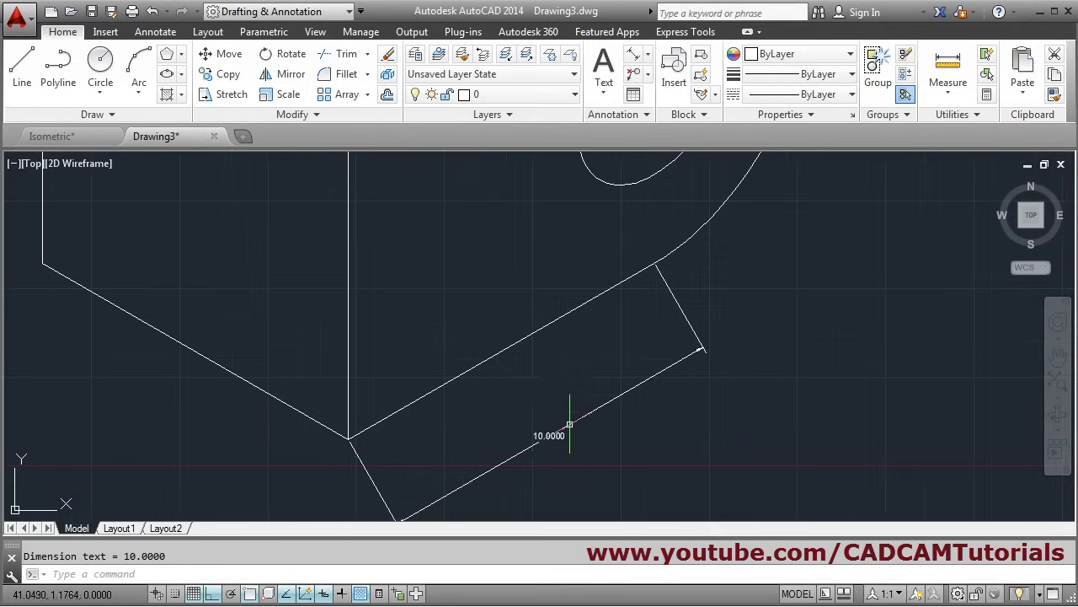
scroll(582, 433, "down", 6)
middle_click(604, 431)
middle_click(604, 431)
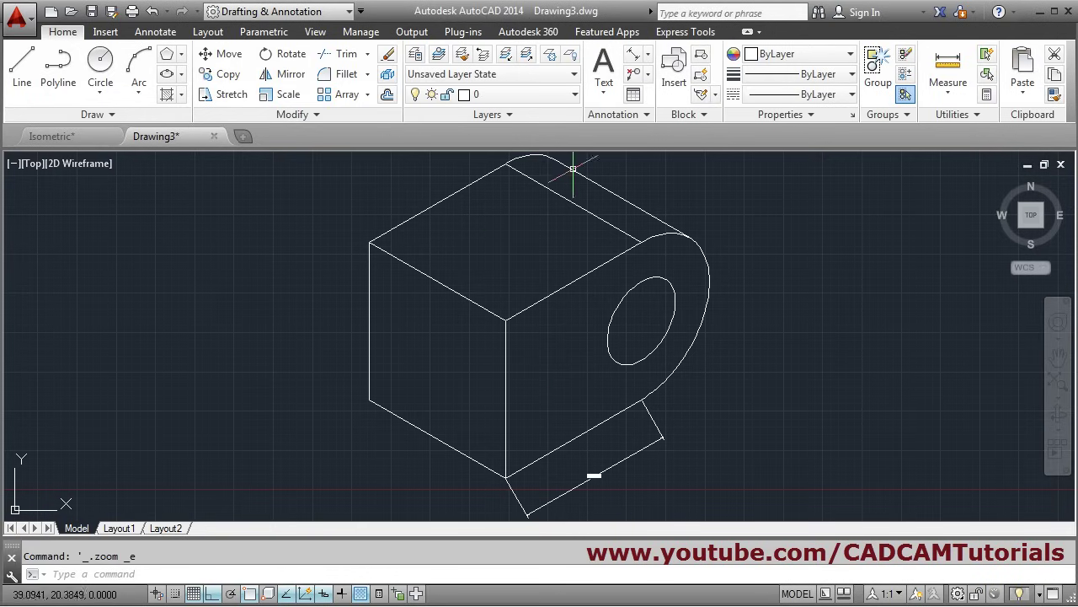
- Set the Standard dimension style's overall scale to 5
left_click(615, 118)
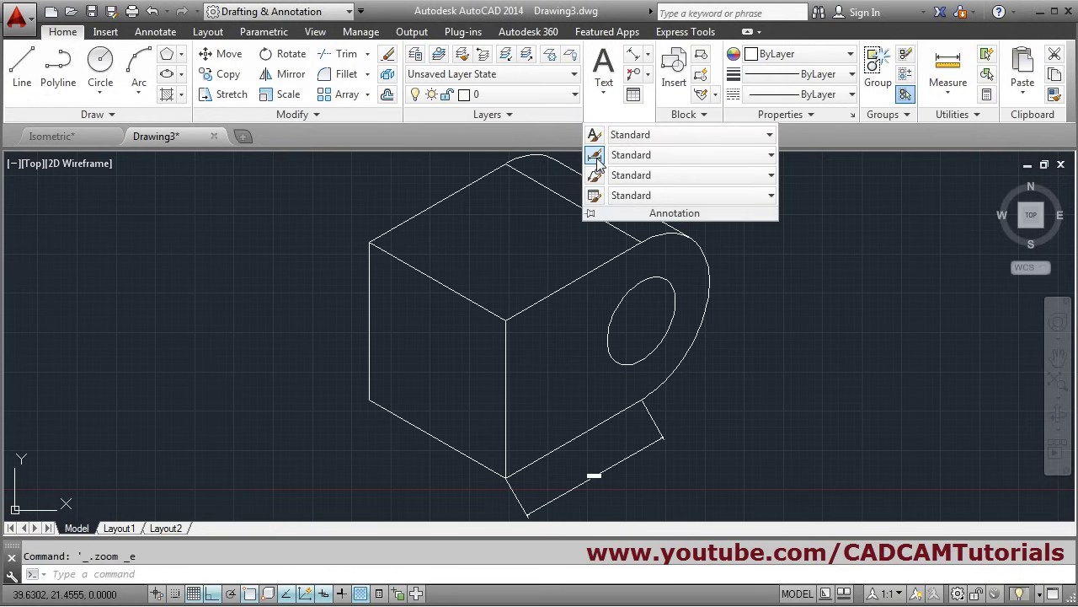
left_click(596, 156)
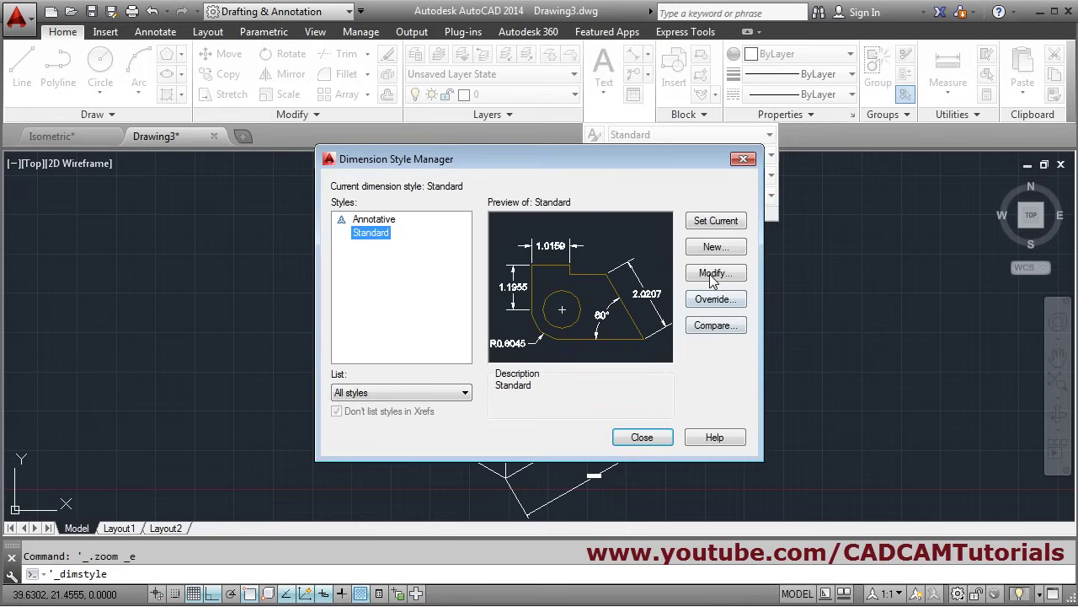
left_click(712, 277)
left_click(477, 125)
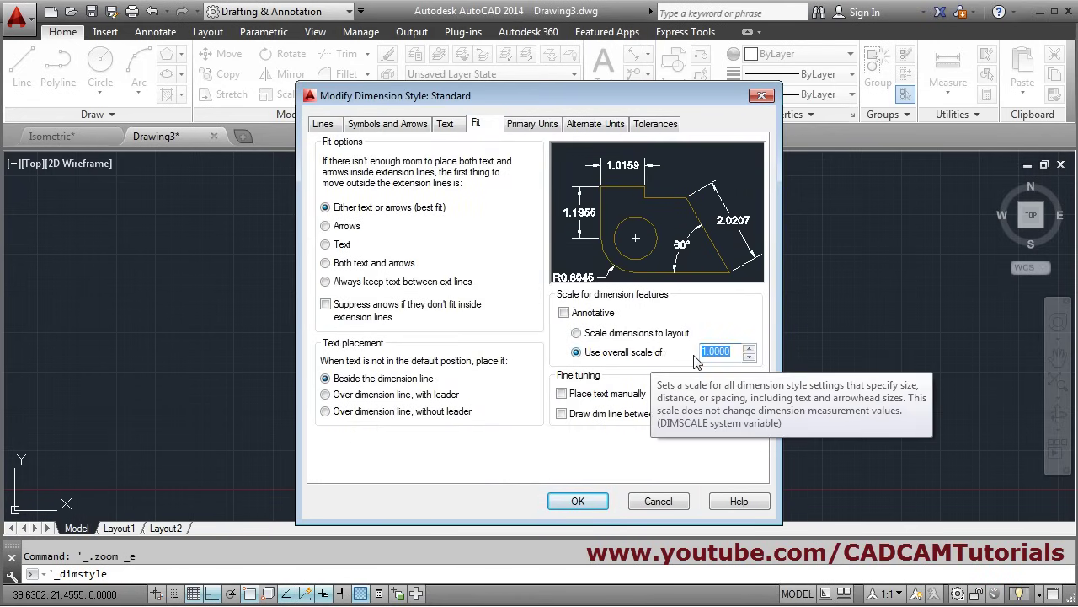
type("5")
left_click(578, 504)
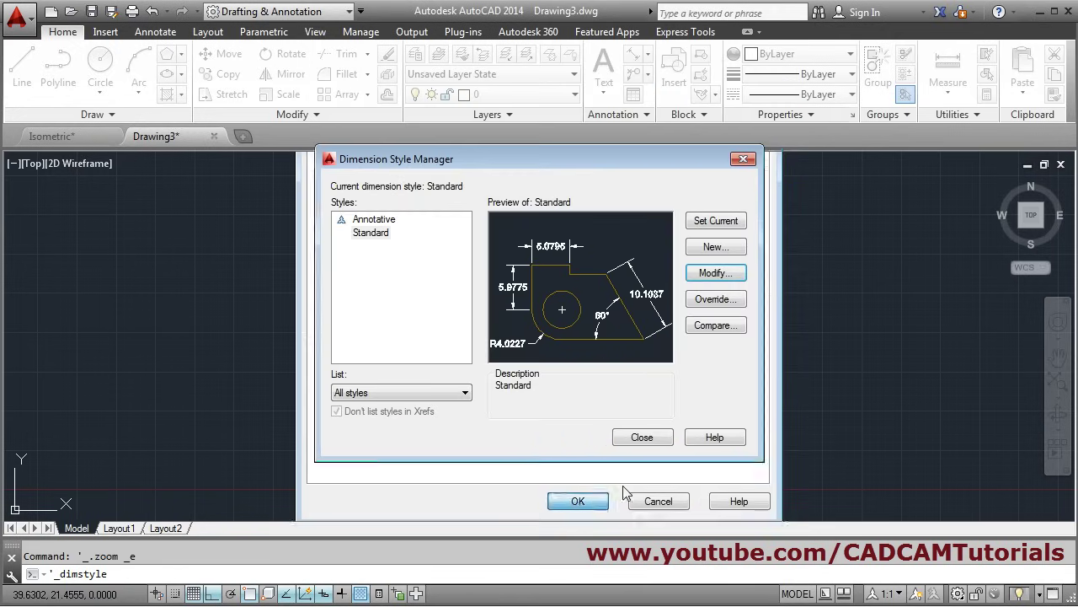
left_click(641, 437)
middle_click_drag(700, 489, 710, 473)
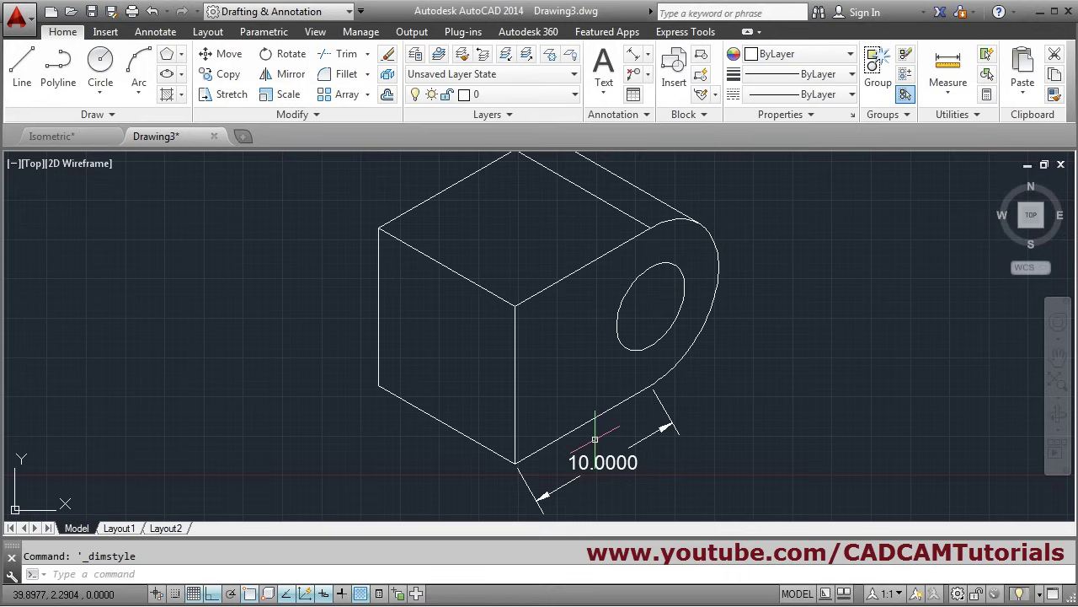
- Give the Standard style 0 precision, text placed Above, and ISO standard alignment
left_click(613, 114)
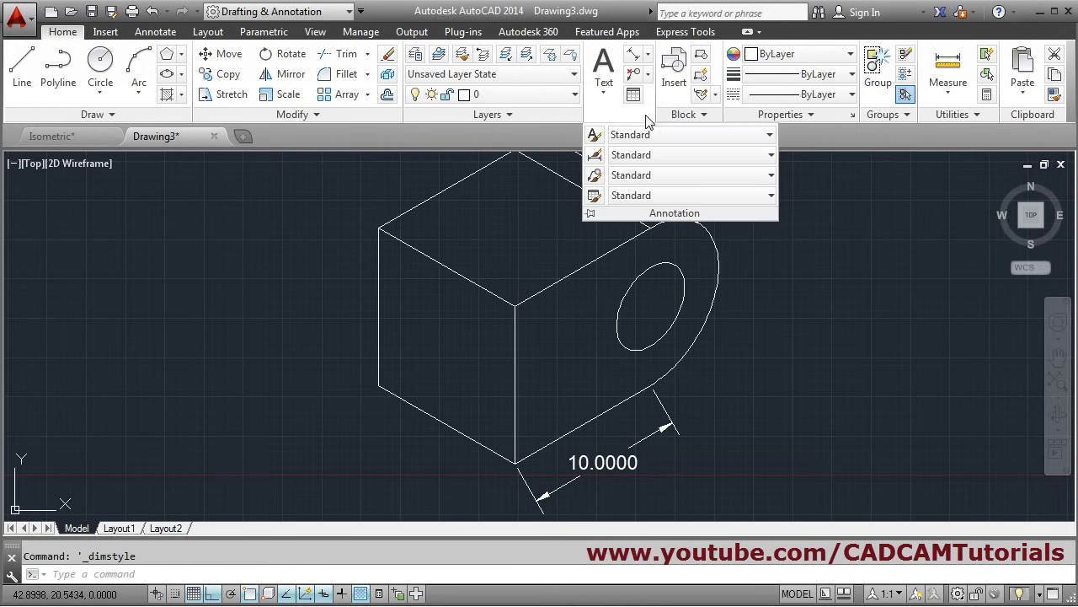
left_click(595, 155)
left_click(713, 274)
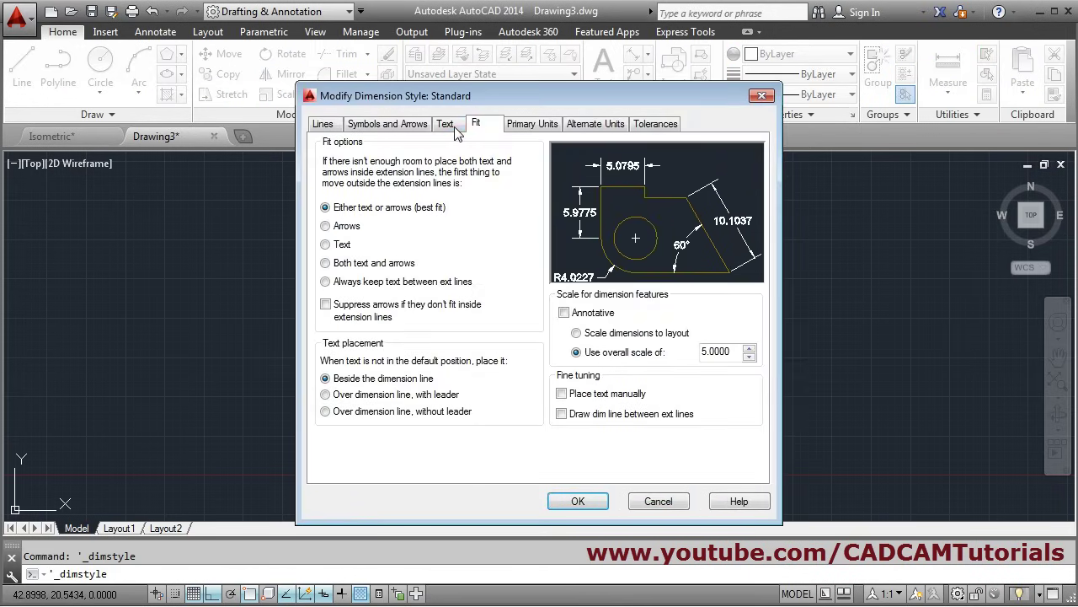
left_click(538, 124)
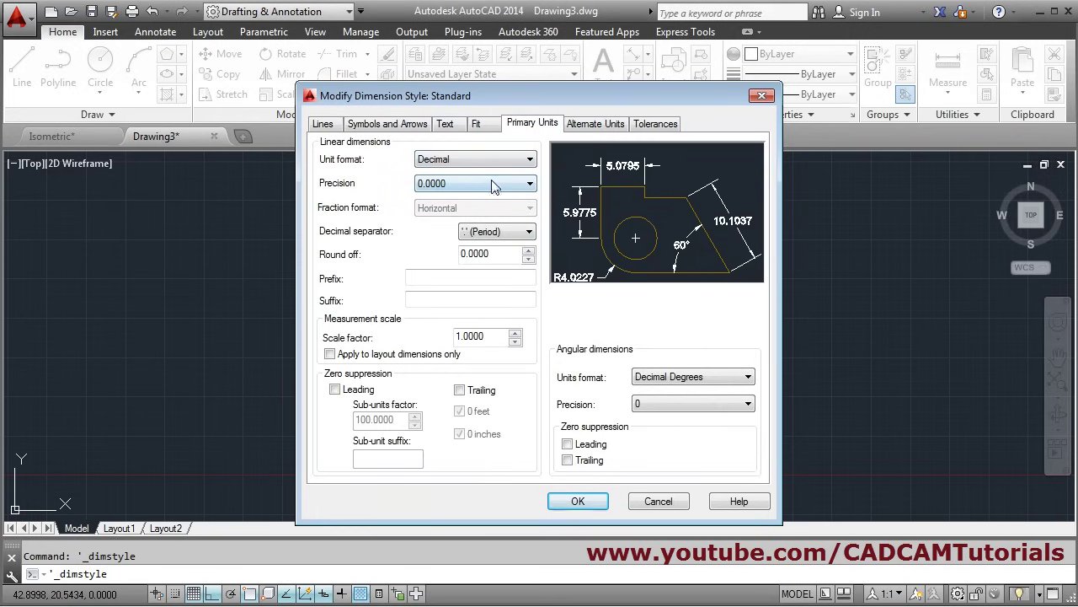
left_click(493, 185)
left_click(432, 206)
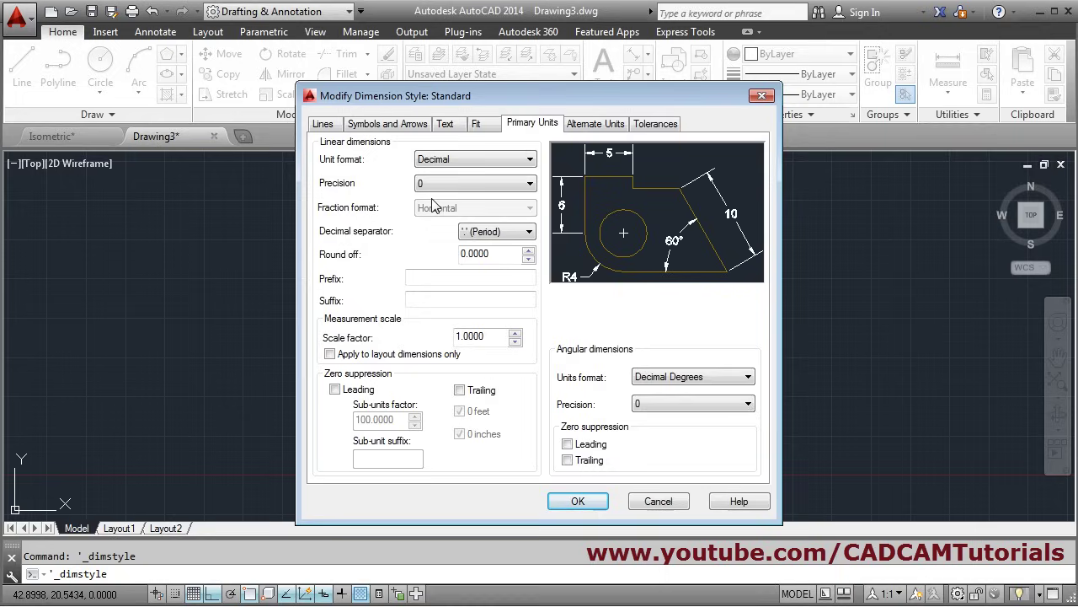
left_click(446, 125)
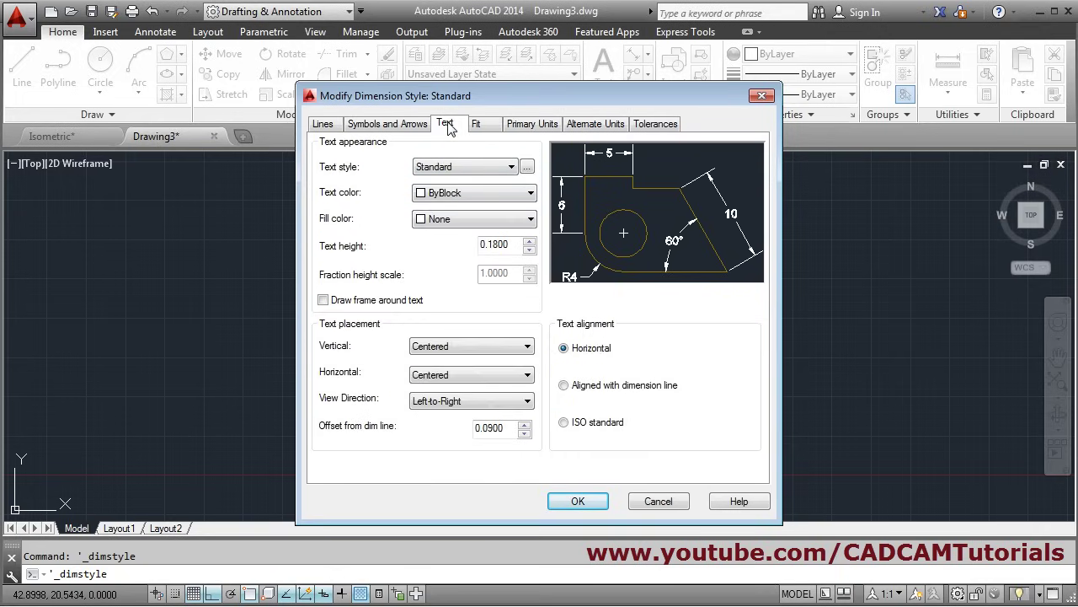
left_click(456, 347)
left_click(445, 374)
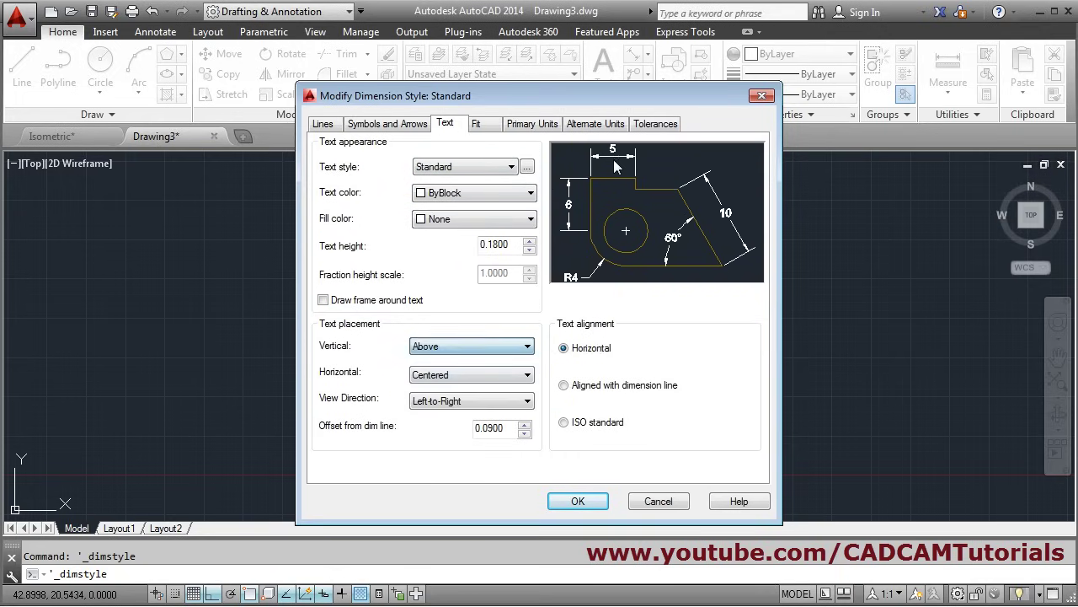
left_click(565, 423)
left_click(588, 502)
left_click(643, 437)
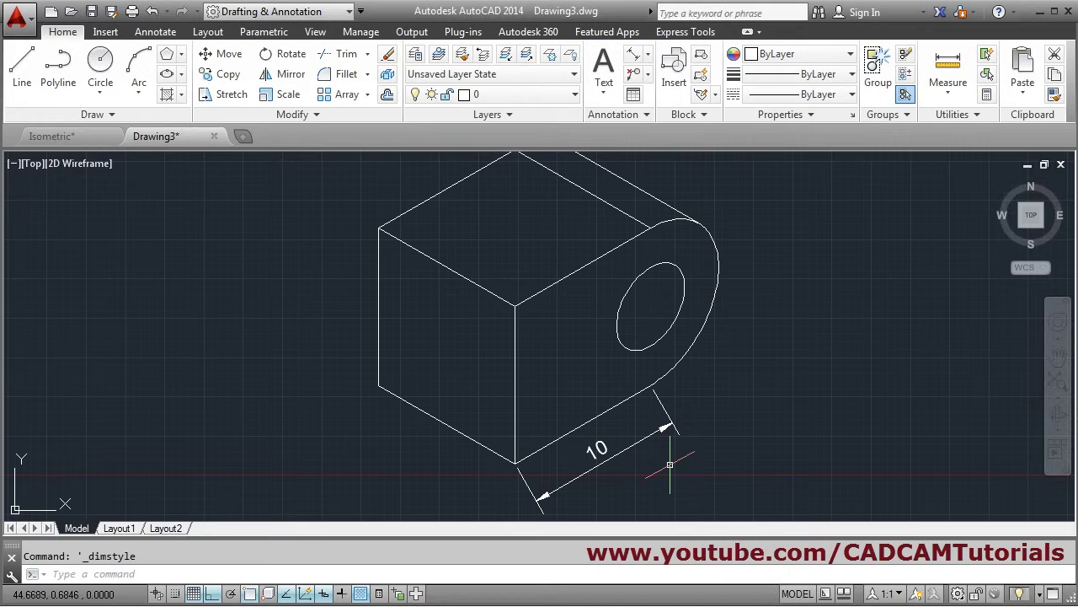
- Oblique the lower-right 10 dimension's extension lines to 150°
mouse_move(688, 441)
middle_mouse_down()
mouse_move(691, 470)
mouse_move(694, 430)
mouse_move(717, 453)
mouse_move(720, 423)
middle_mouse_up()
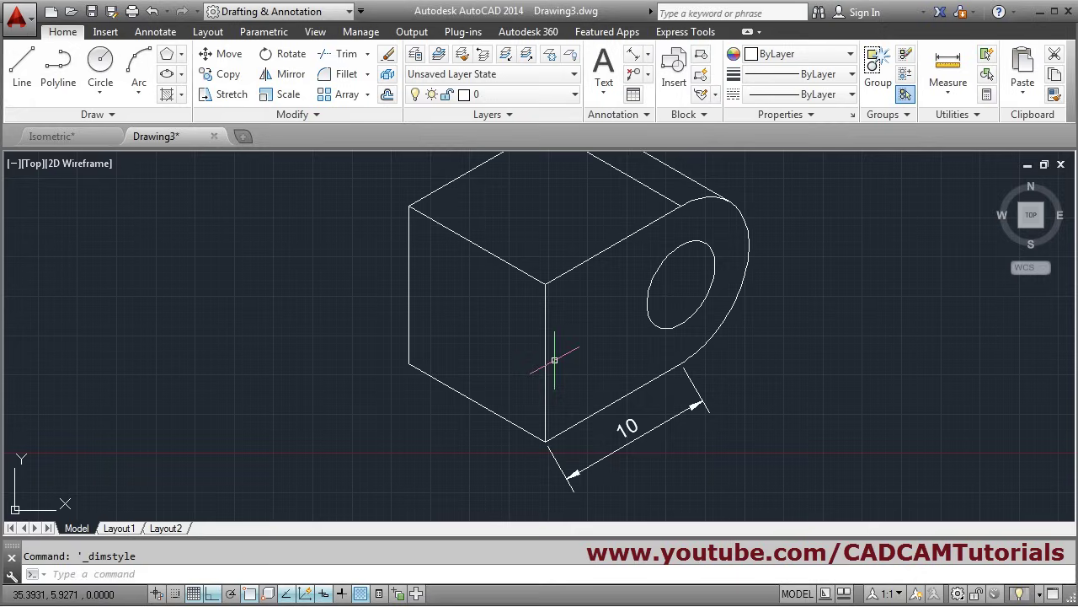
left_click(157, 32)
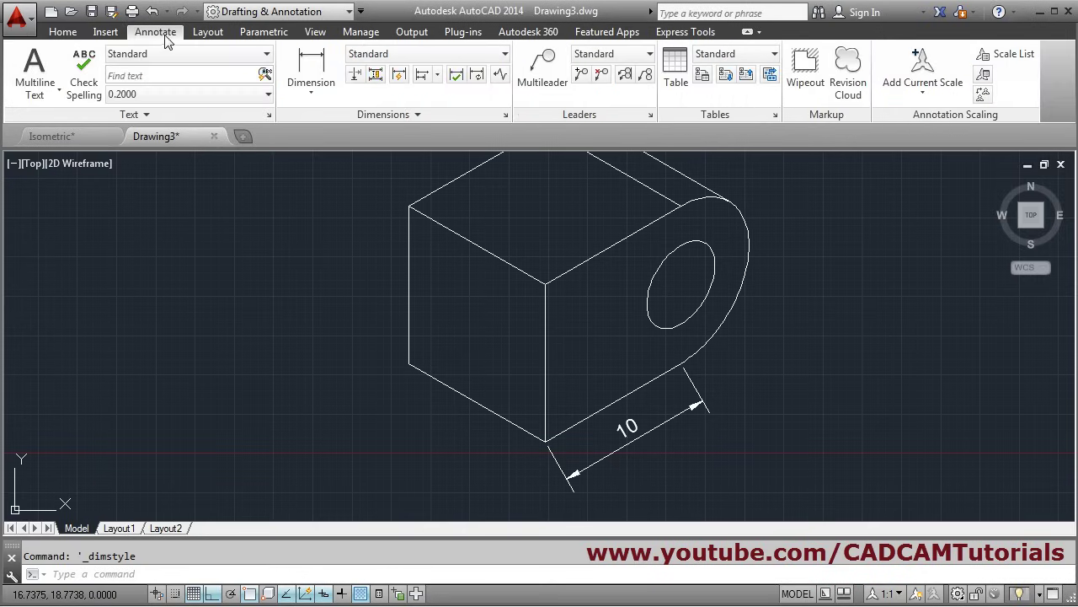
left_click(400, 116)
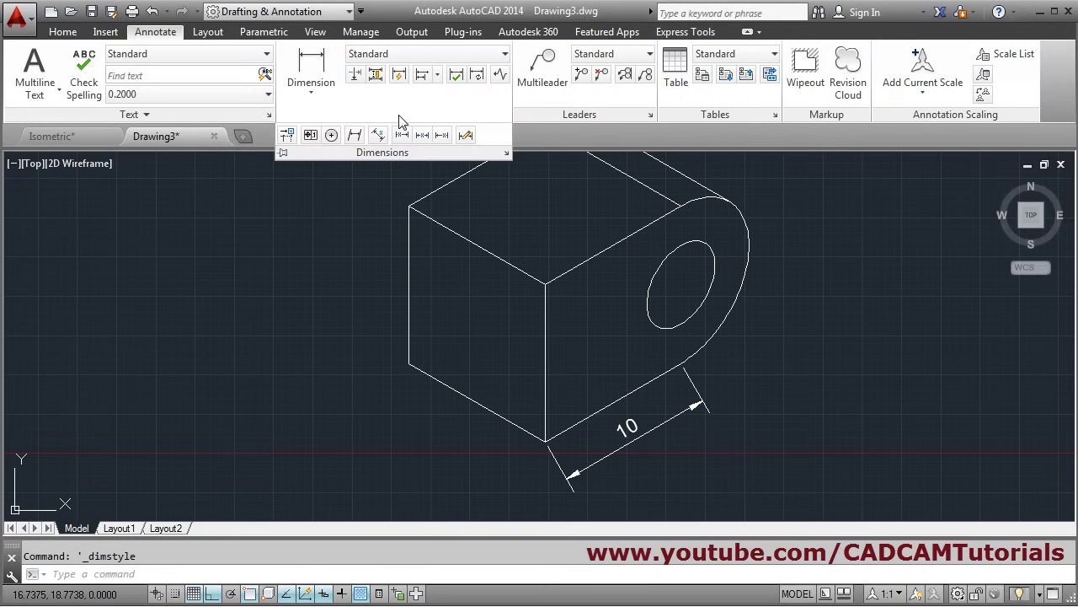
left_click(355, 137)
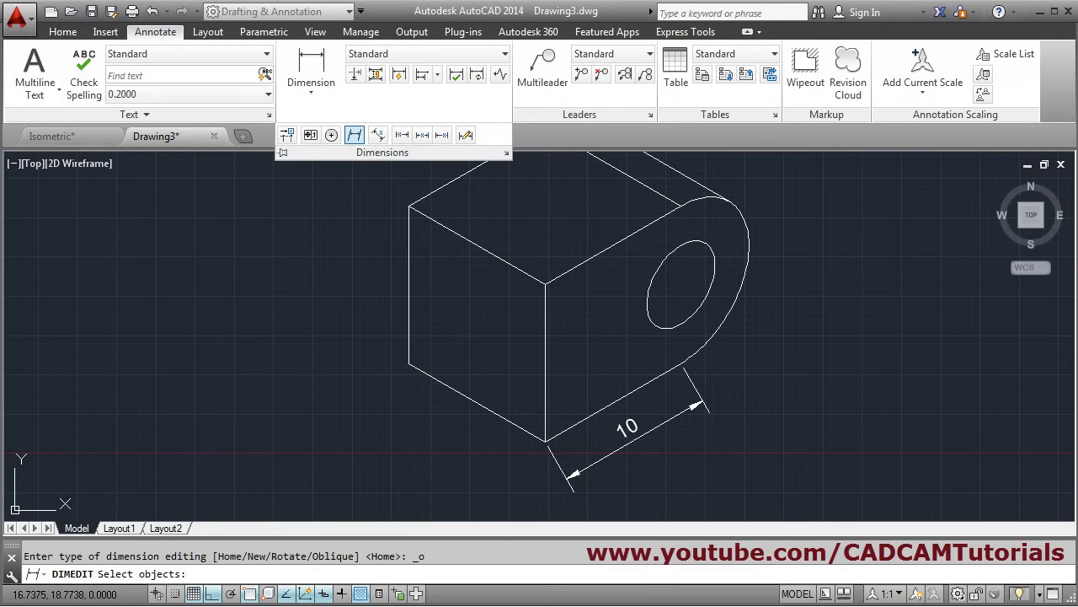
left_click(637, 437)
key("Return")
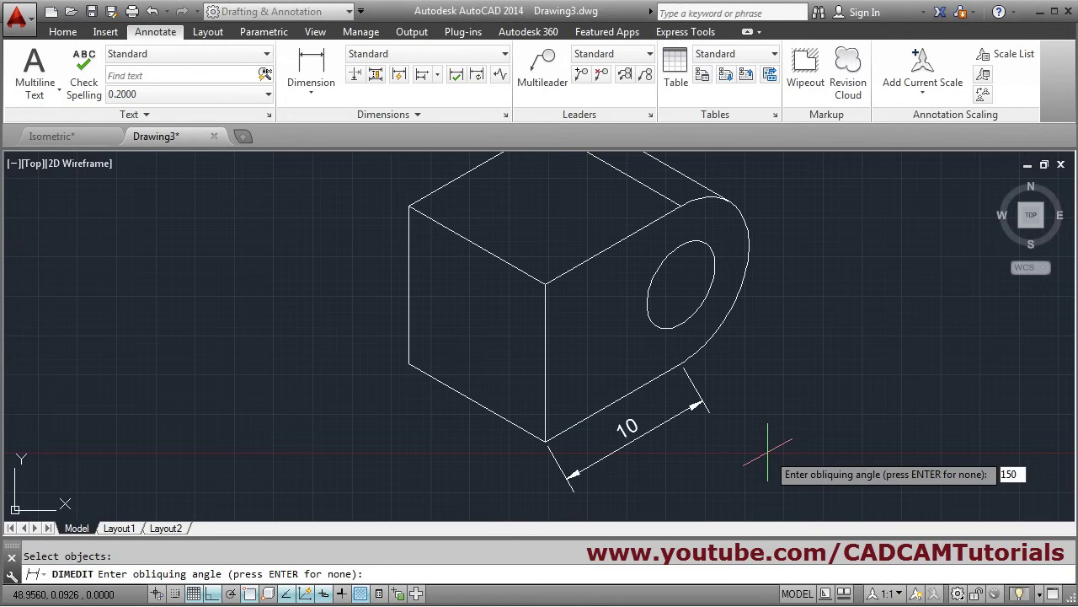
type("150")
key("Return")
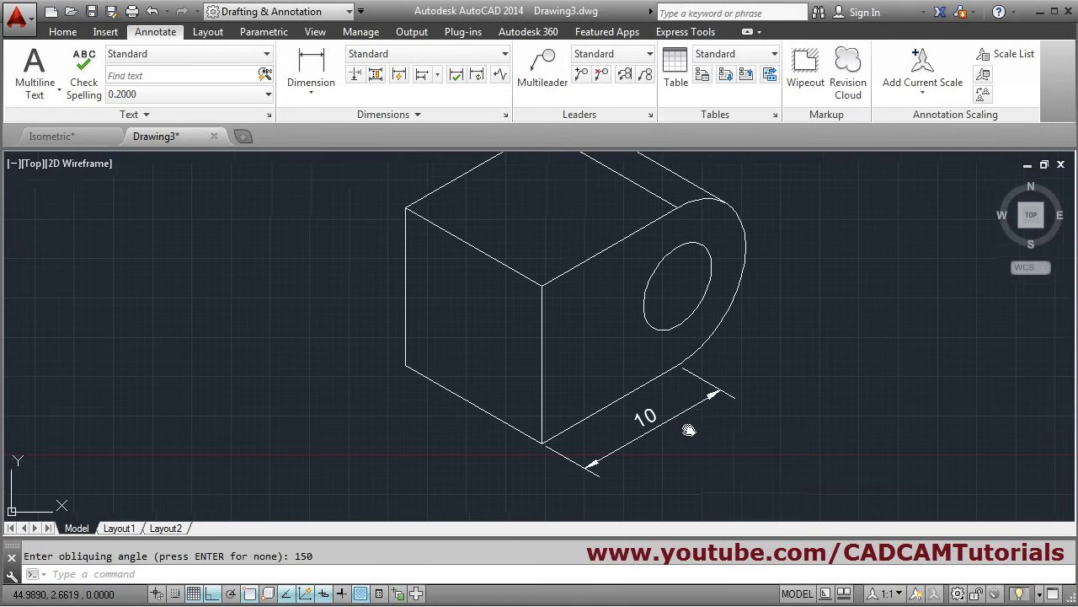
middle_click_drag(688, 429, 671, 438)
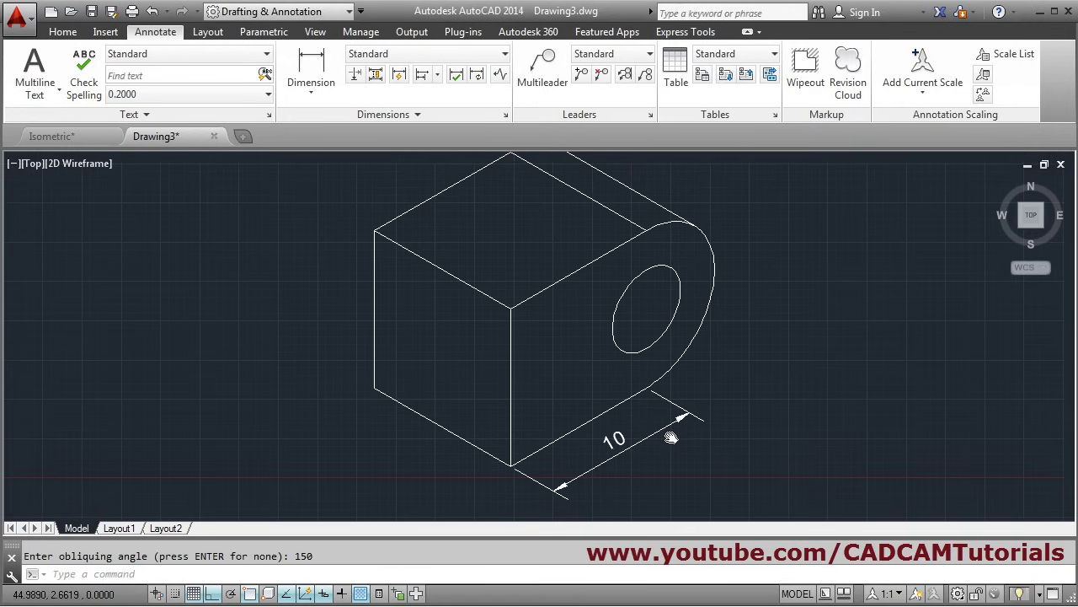
- Add aligned 10 dimensions to the lower-left, upper-left and top back edges
left_click(319, 93)
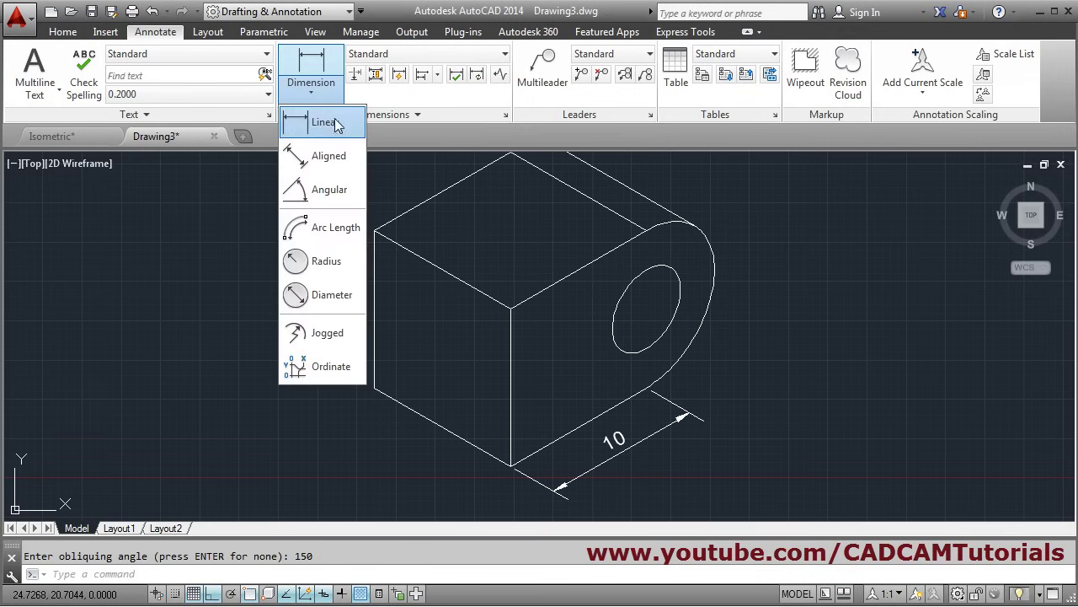
left_click(327, 160)
left_click(374, 388)
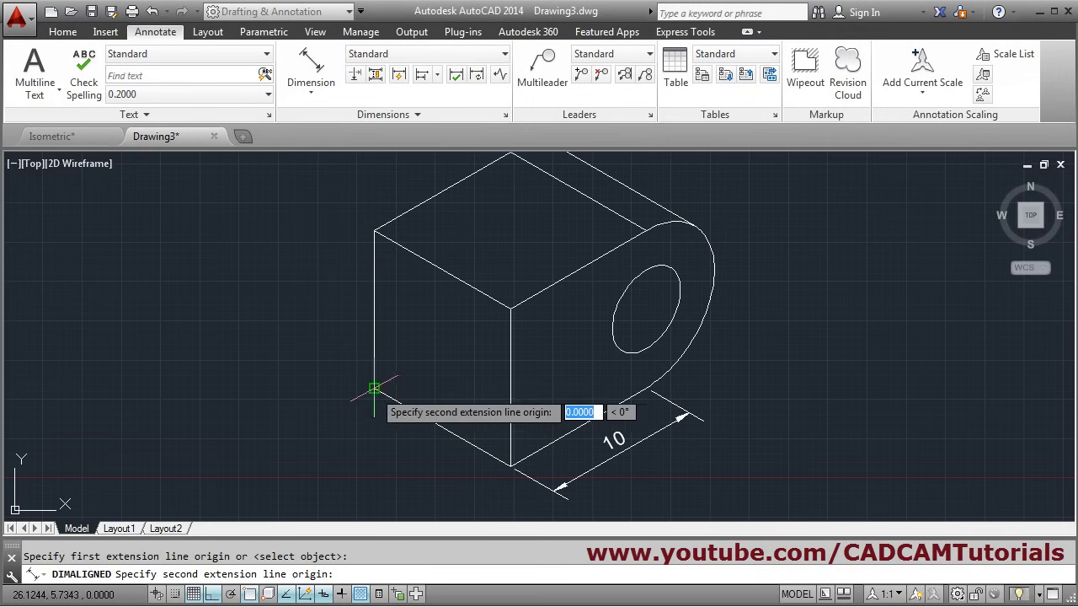
left_click(511, 466)
left_click(467, 498)
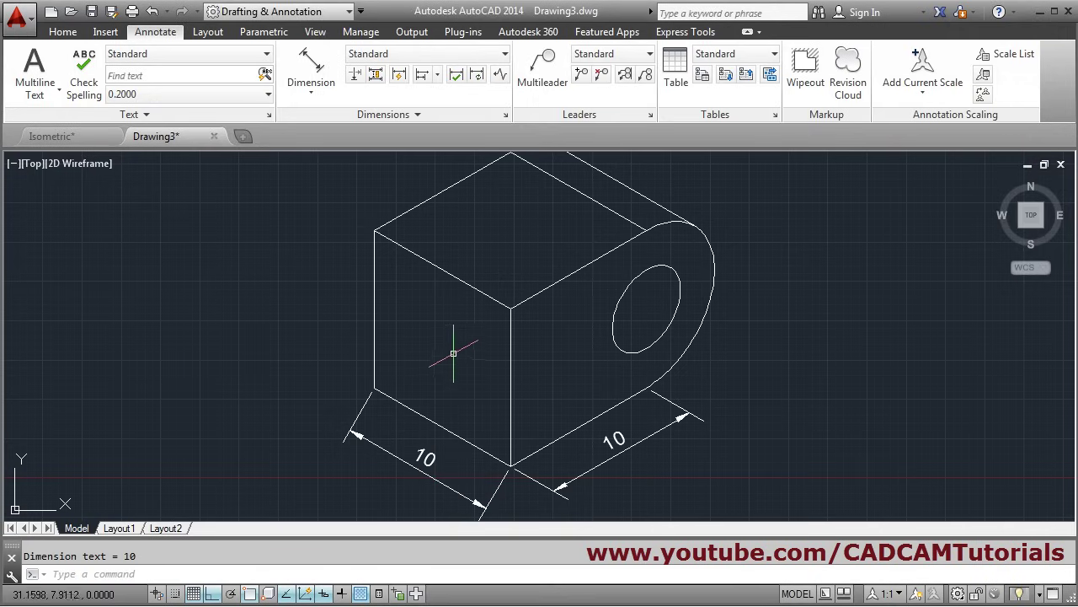
key("Return")
left_click(511, 308)
left_click(374, 229)
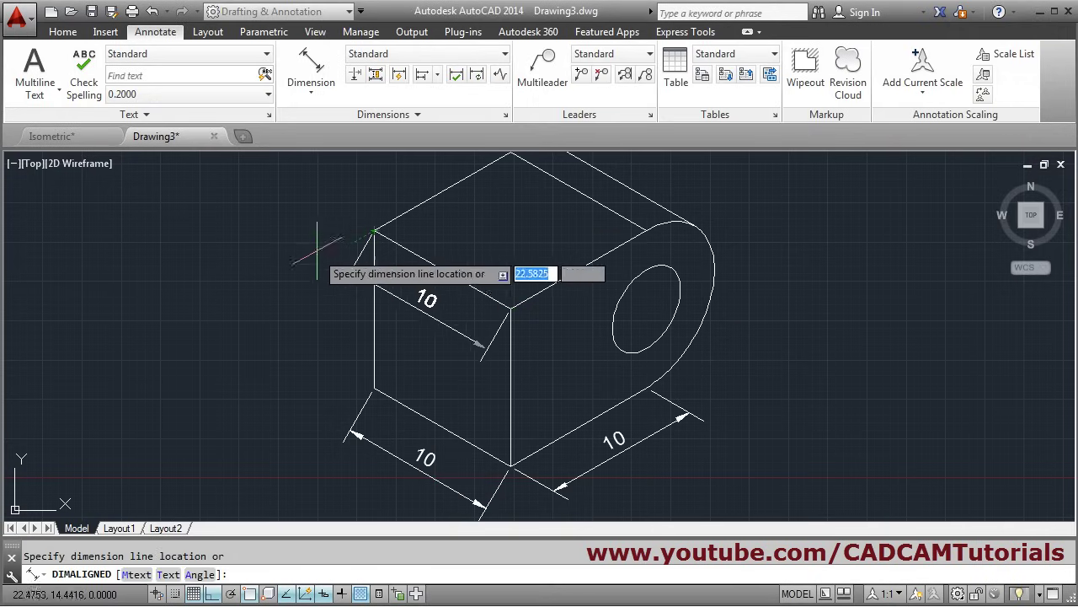
left_click(316, 253)
middle_click_drag(618, 266, 629, 320)
key("Return")
left_click(519, 205)
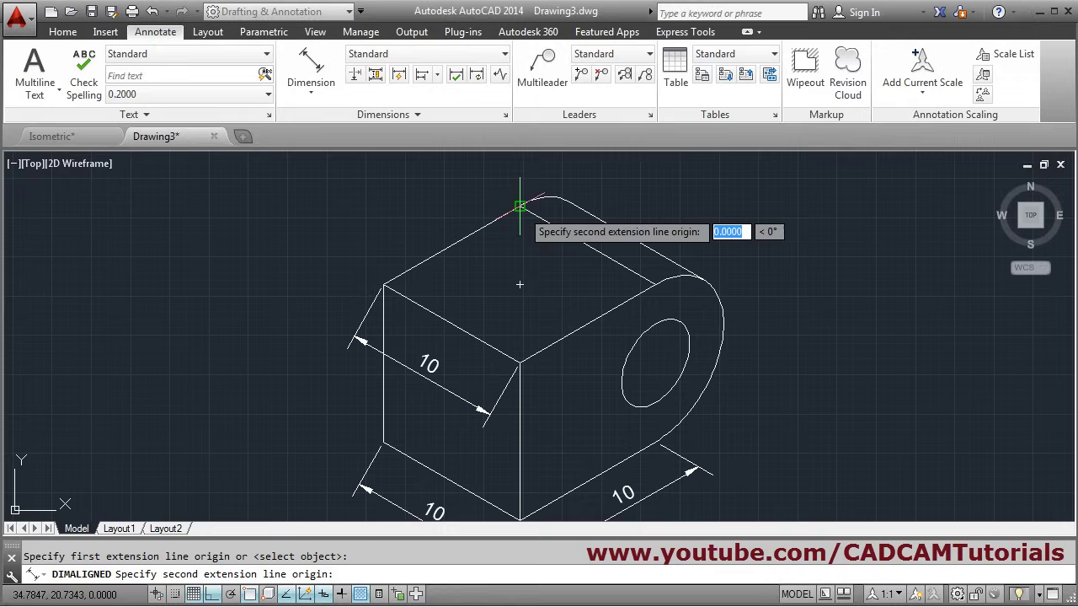
left_click(656, 283)
left_click(566, 277)
middle_click_drag(584, 350, 584, 322)
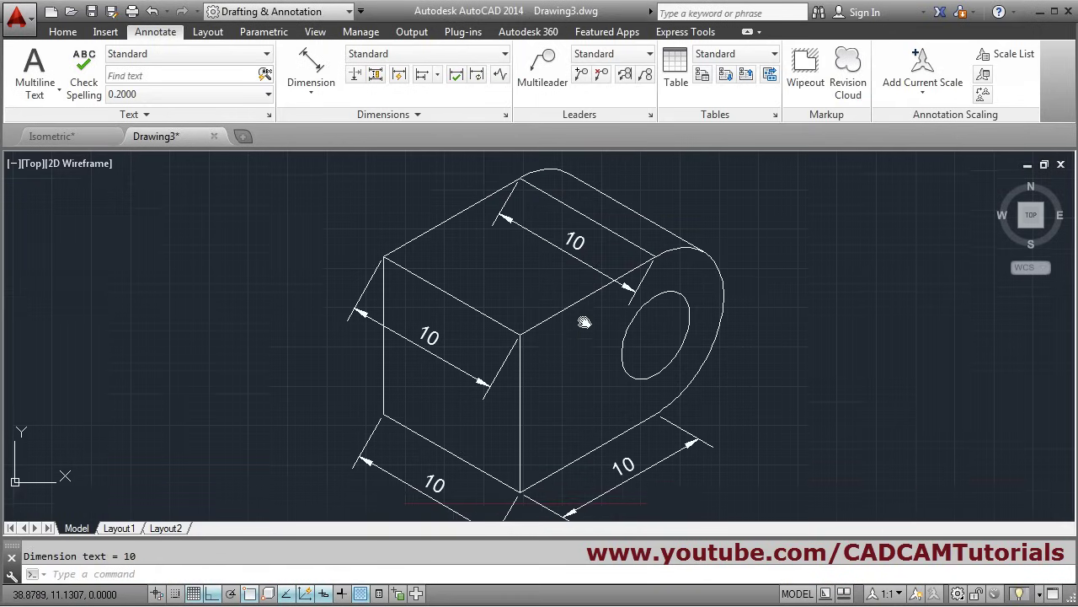
scroll(581, 324, "down", 3)
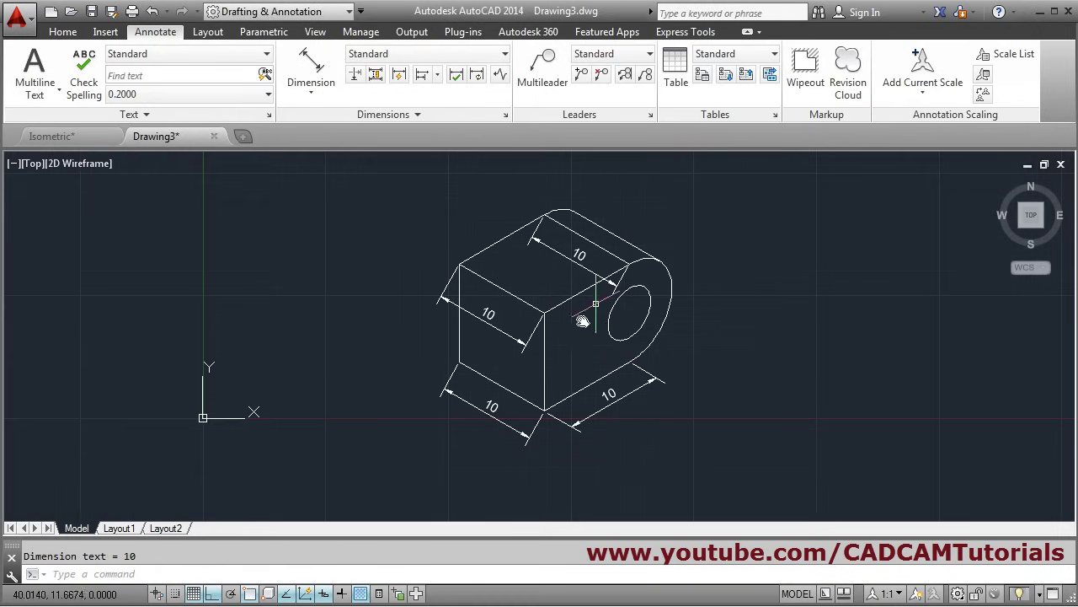
- Oblique the top and lower-left 10 dimensions to 30°
left_click(419, 118)
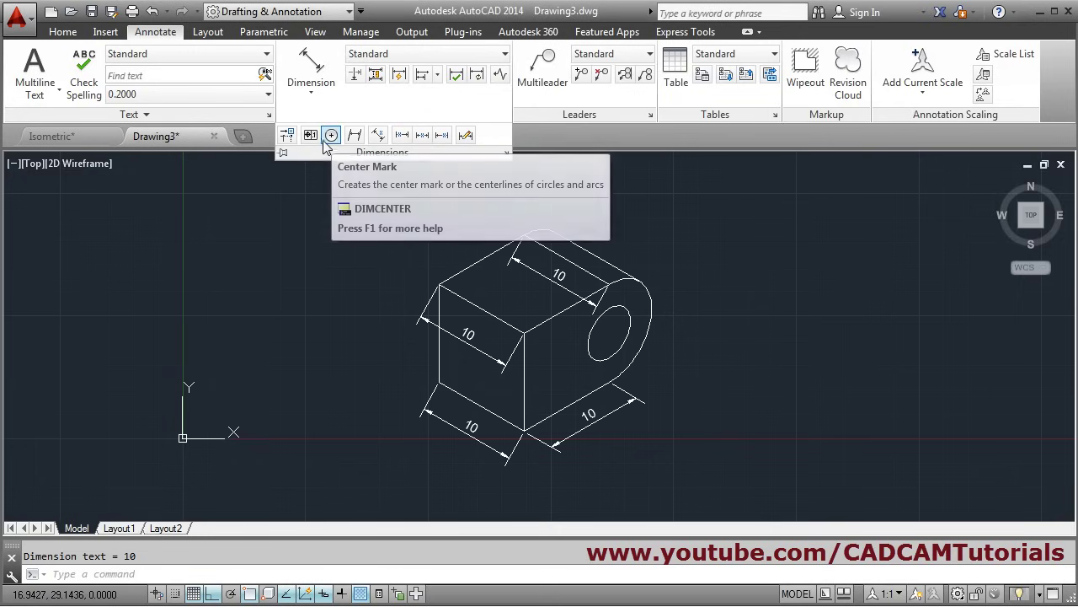
left_click(354, 135)
left_click(553, 278)
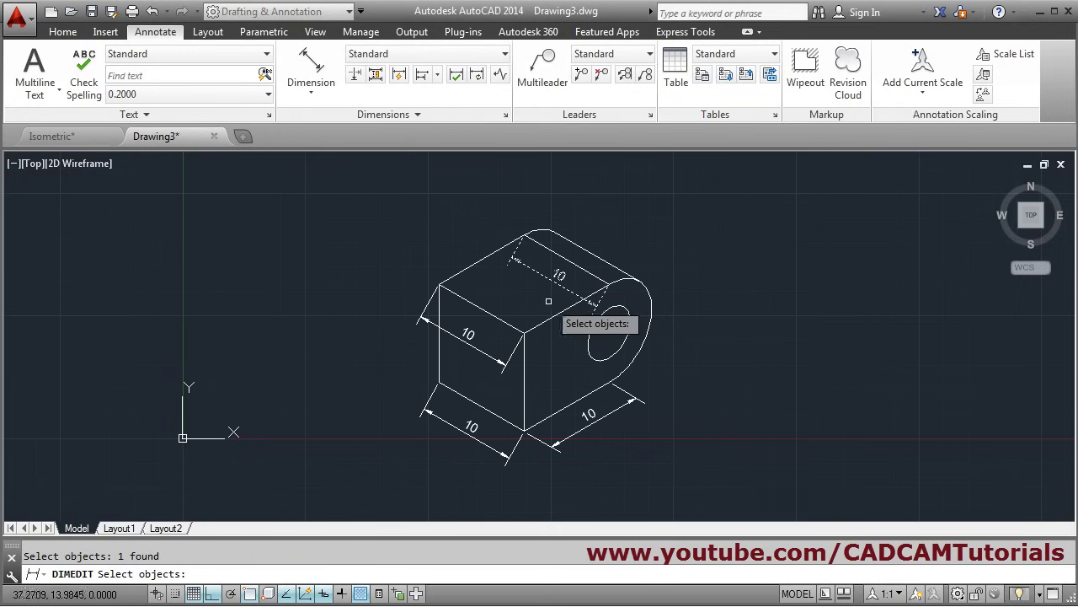
left_click(497, 452)
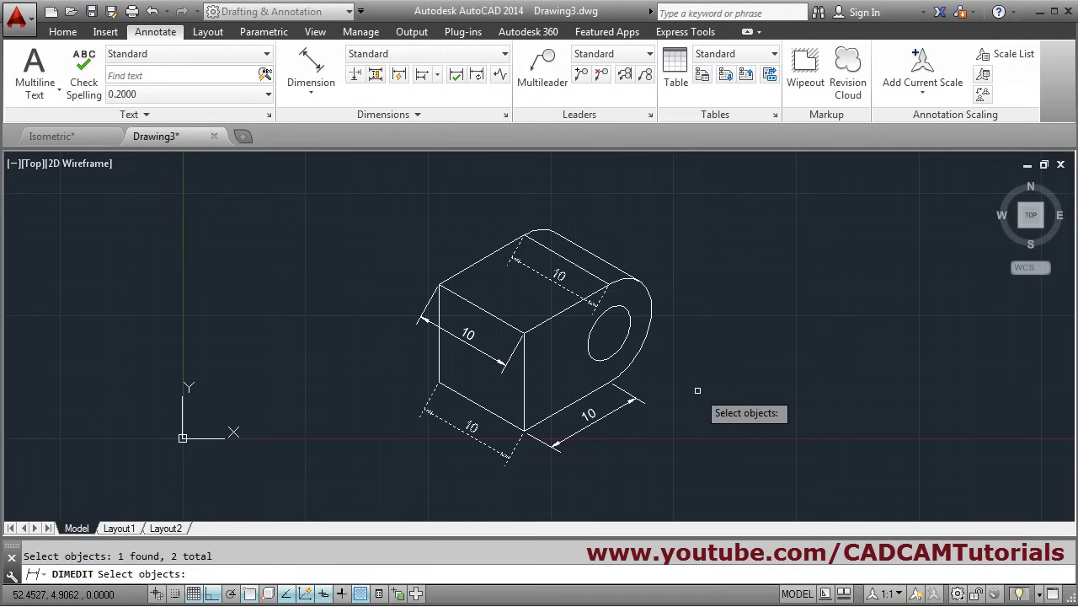
key("Return")
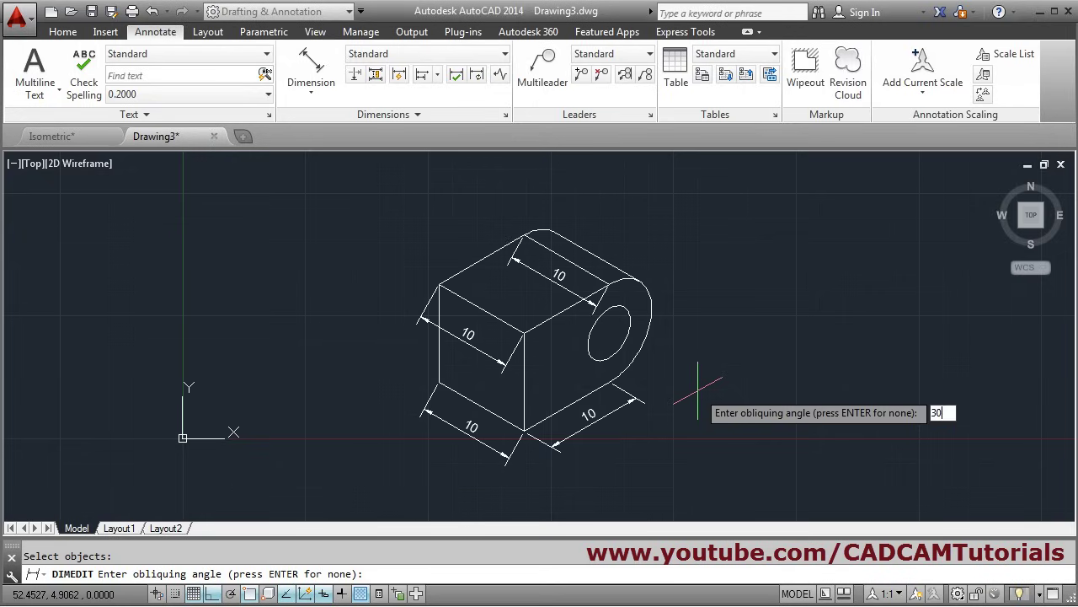
type("30")
key("Return")
middle_click(531, 327)
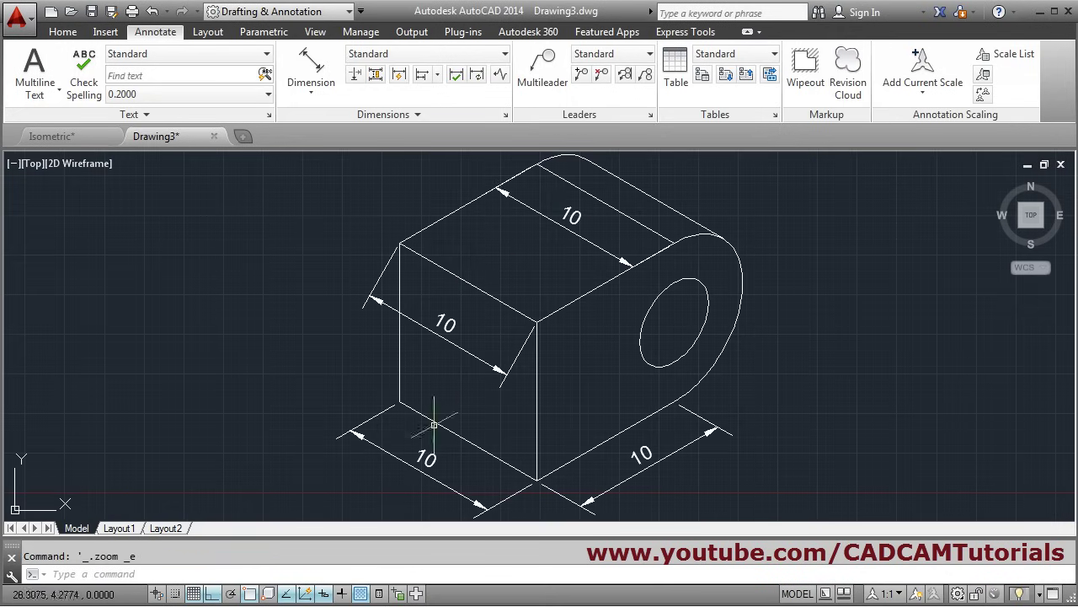
- Oblique the front-left 10 dimension to 90°
left_click(416, 116)
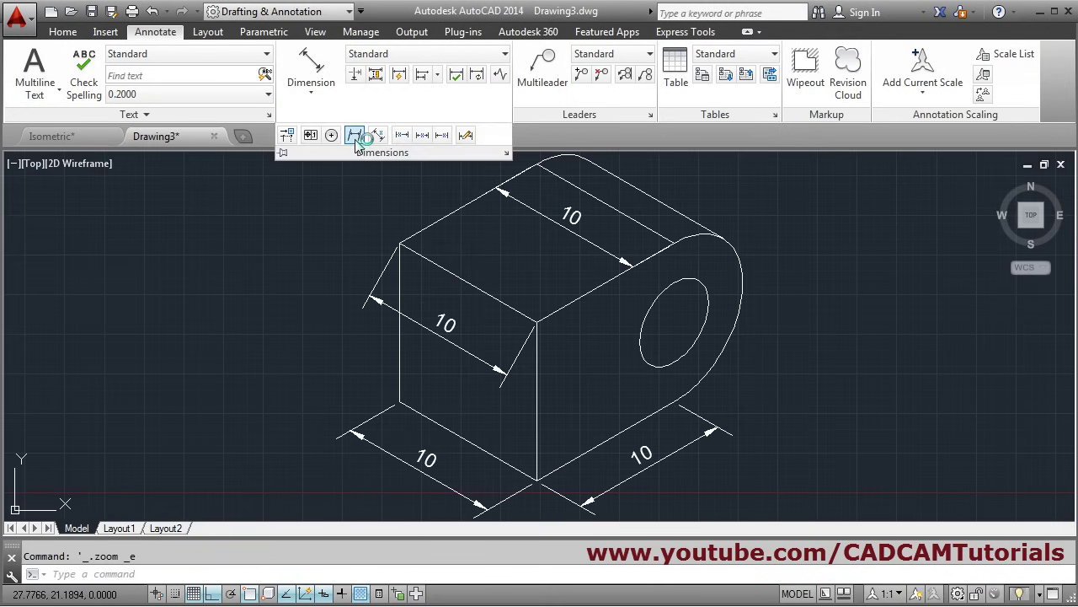
left_click(355, 136)
left_click(439, 330)
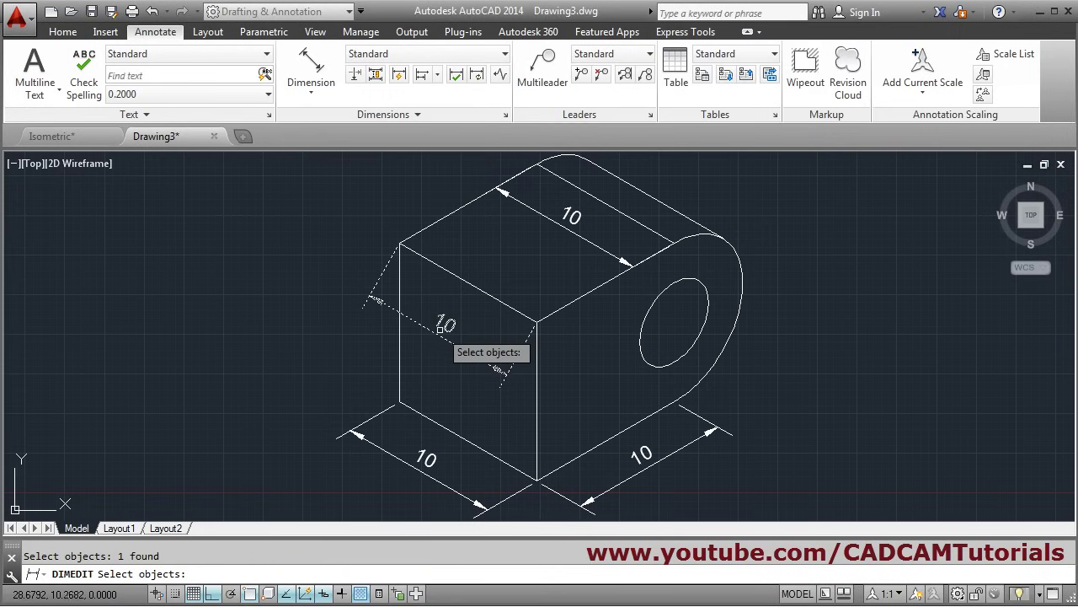
key("Return")
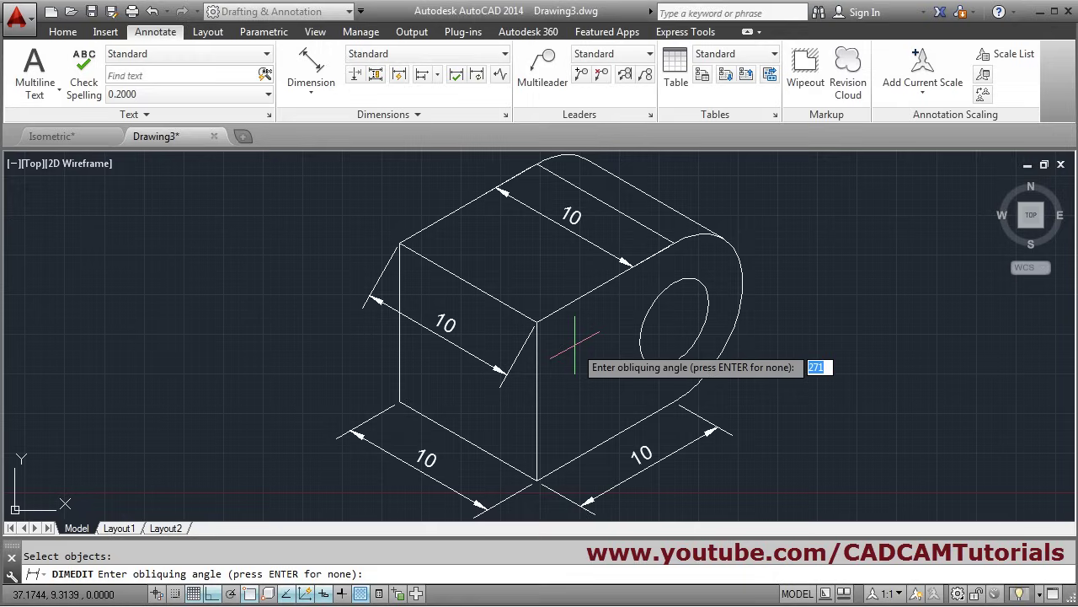
key("Return")
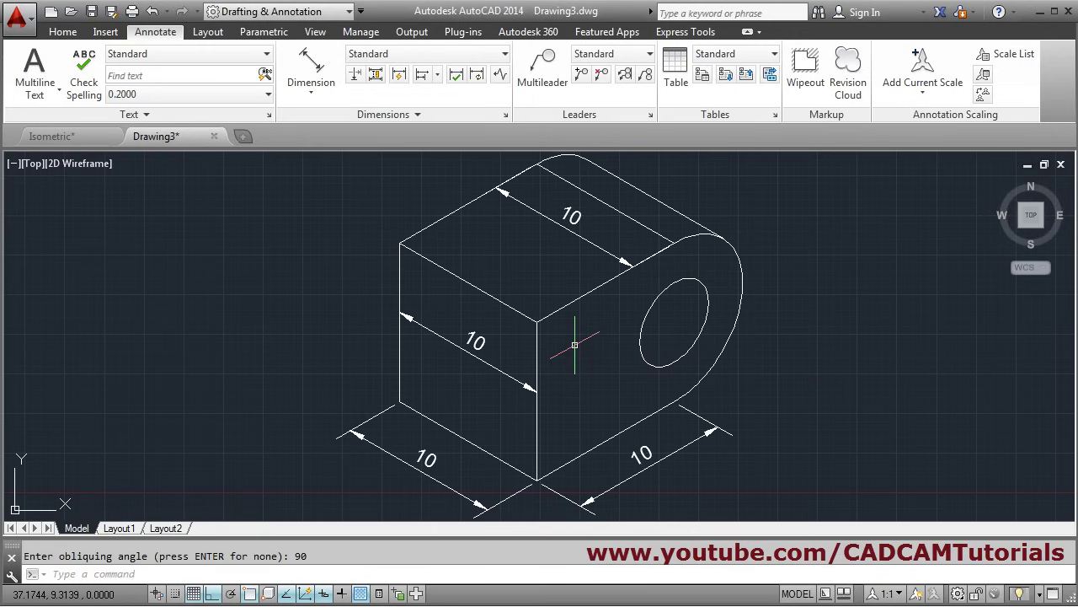
left_click(550, 395)
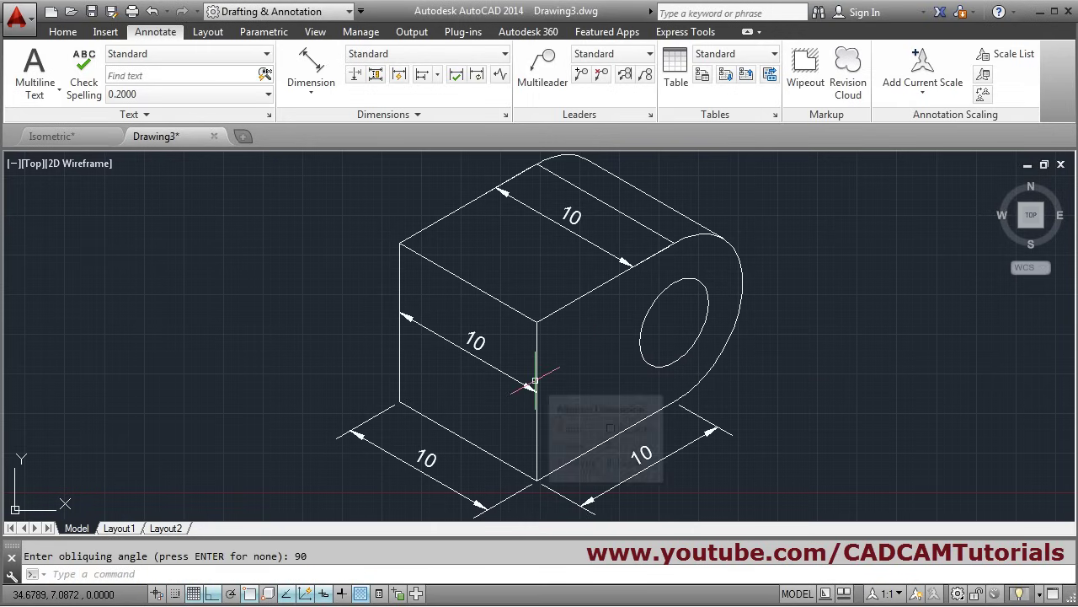
left_click(664, 482)
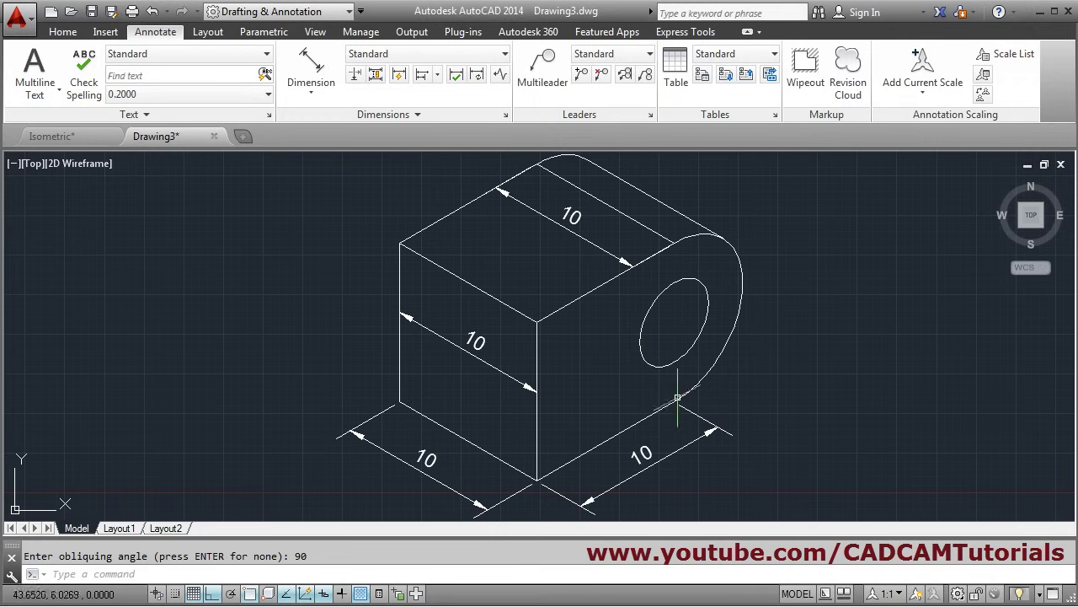
- Add a multileader reading R5 from the lug's upper arc, with Ortho off
left_click(546, 76)
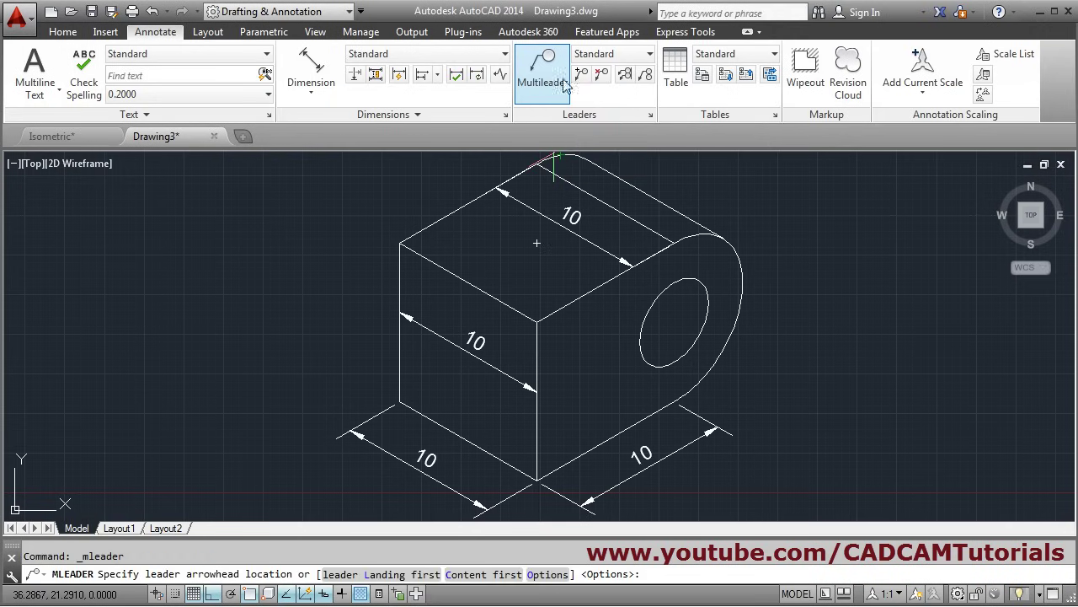
left_click(723, 238)
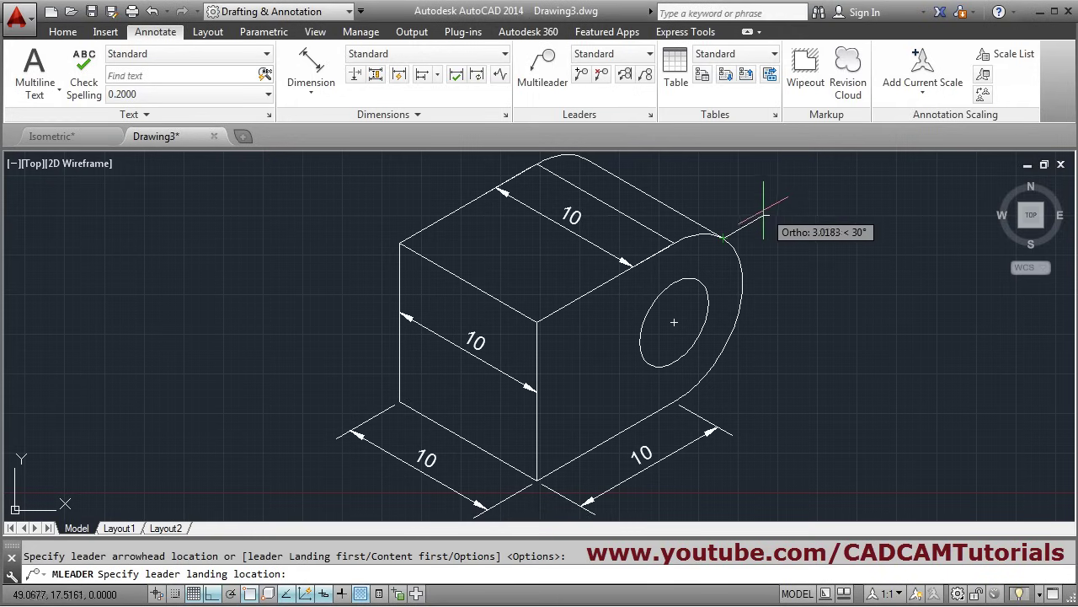
key("F8")
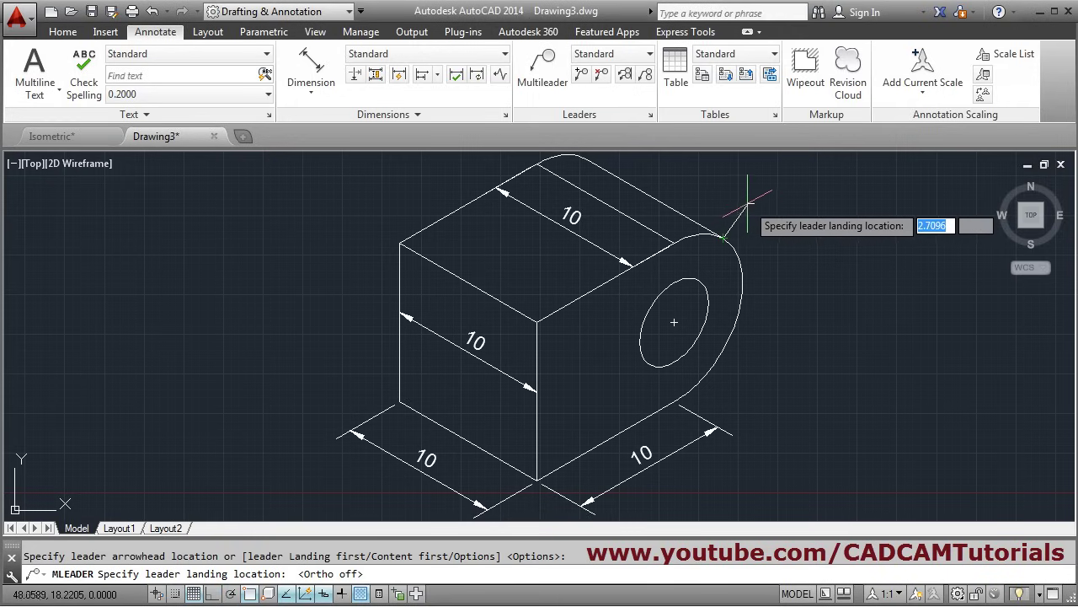
left_click(746, 208)
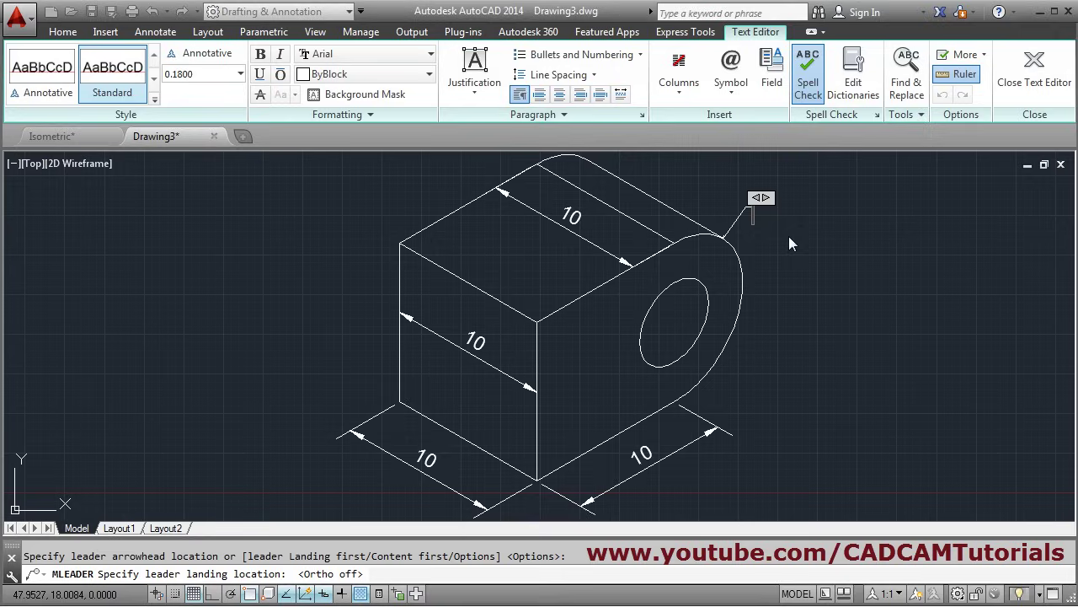
type("R5")
left_click(797, 307)
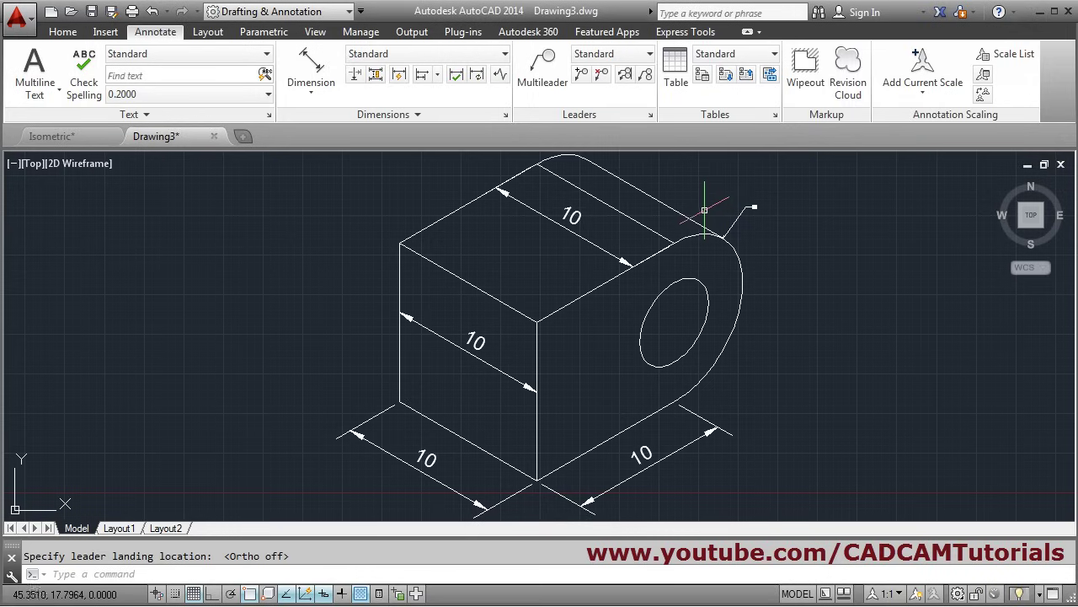
- Set the Standard multileader style's scale to 5 on the Leader Structure tab
left_click(651, 116)
left_click(693, 287)
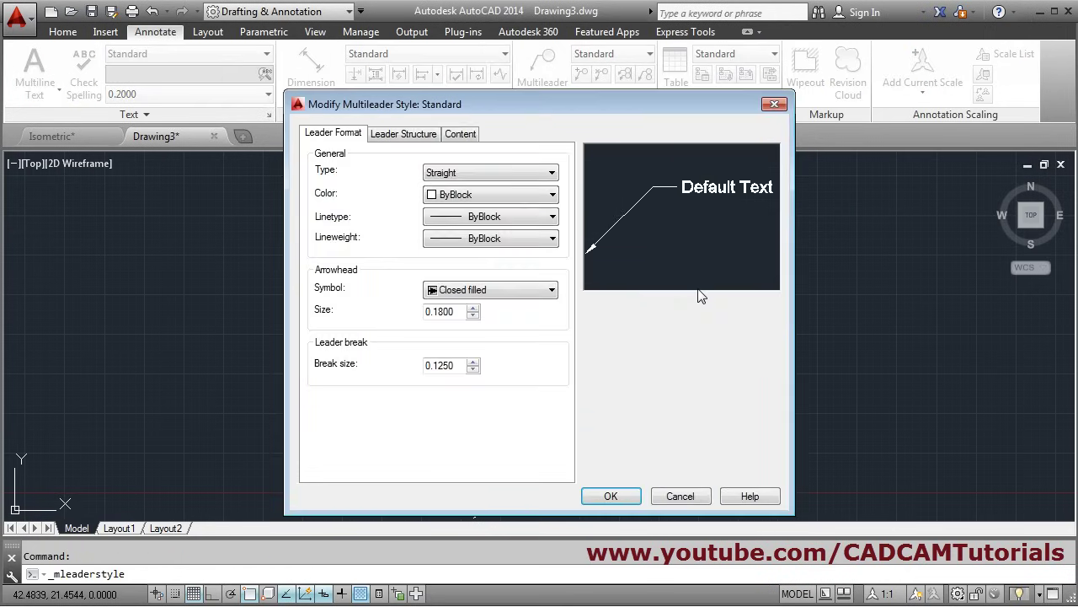
left_click(392, 135)
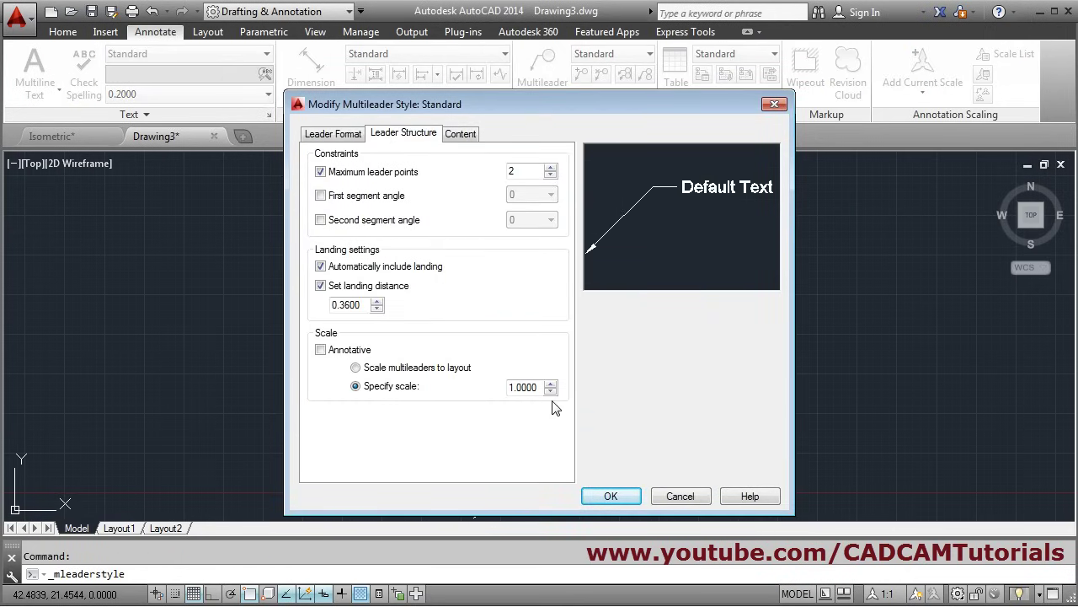
type("5")
left_click(608, 497)
left_click(626, 415)
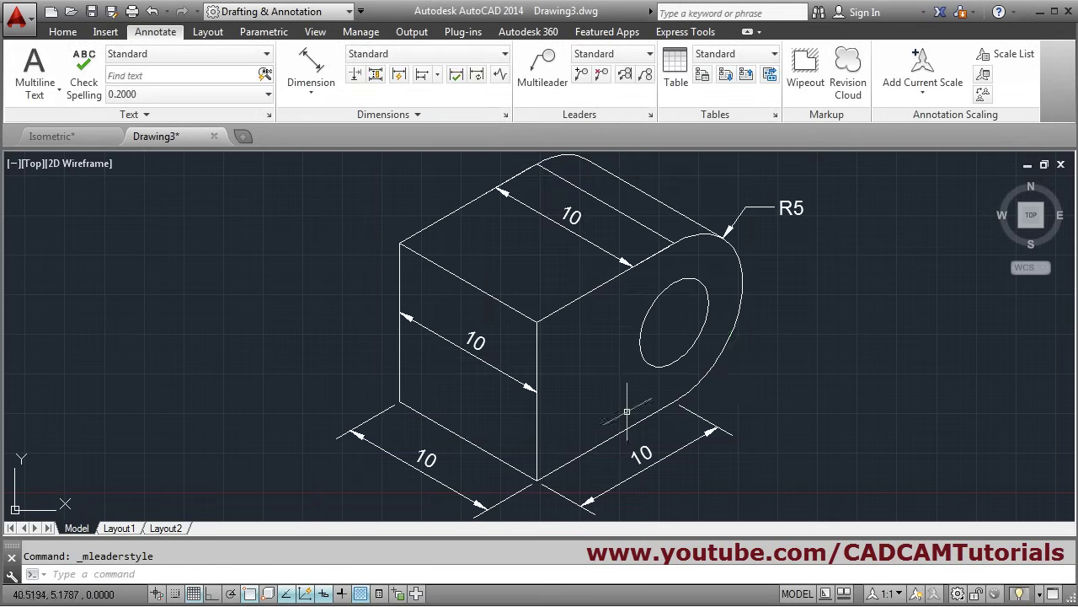
middle_click_drag(770, 312, 746, 351)
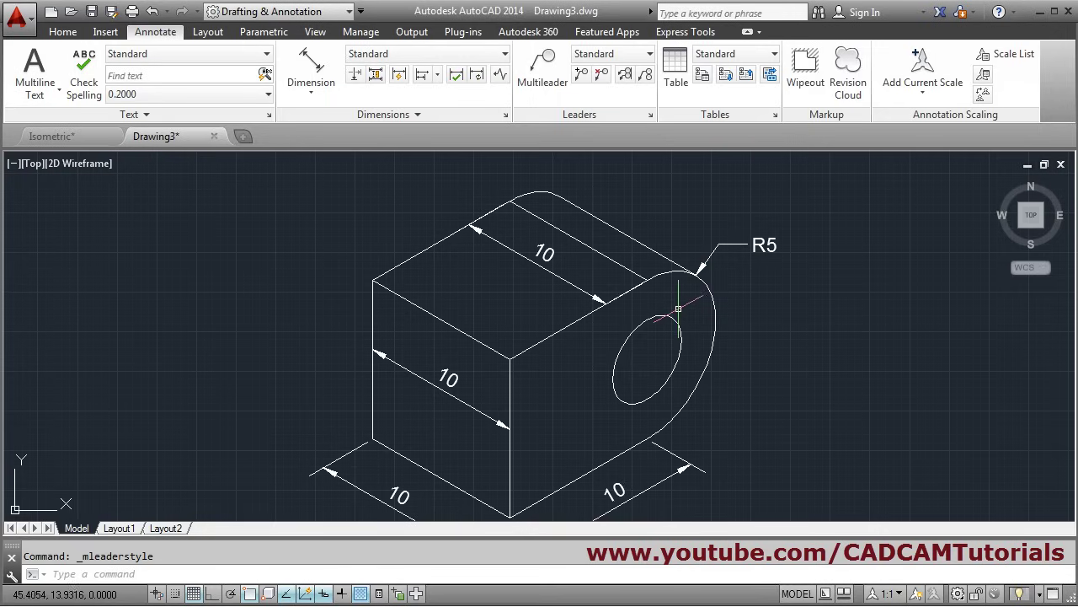
- Draw a line from the R5 arc point to the hole centre and zoom extents
type("l")
key("Return")
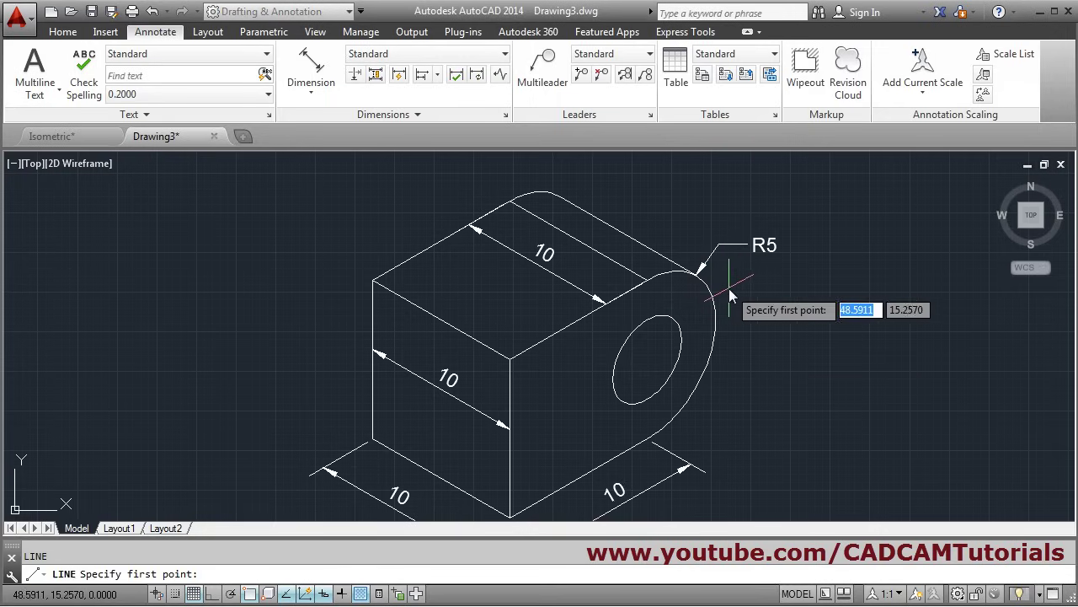
left_click(696, 275)
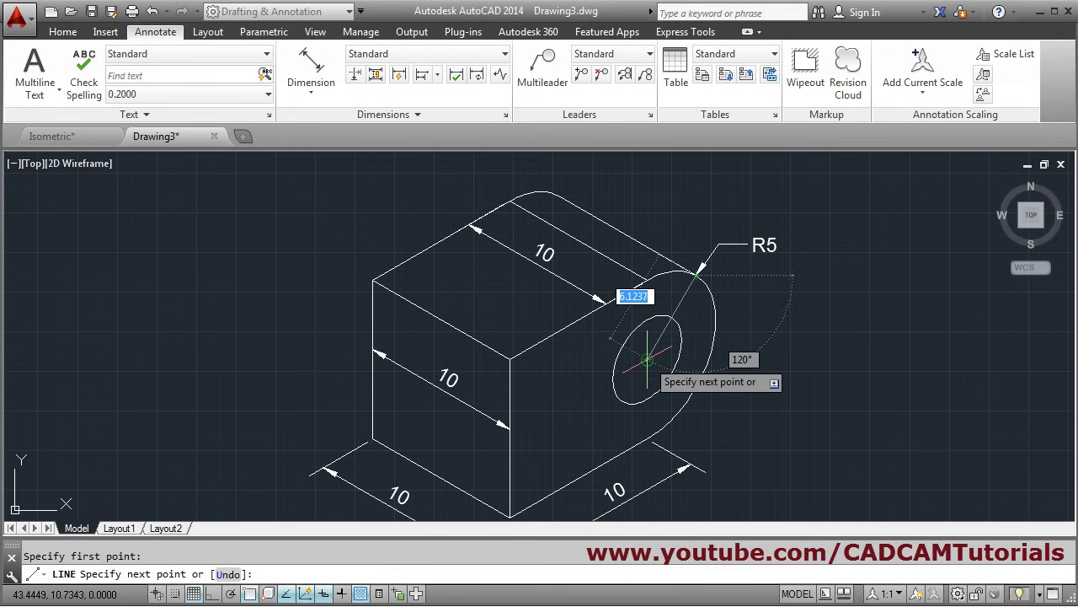
left_click(647, 359)
middle_click_drag(757, 349, 756, 340)
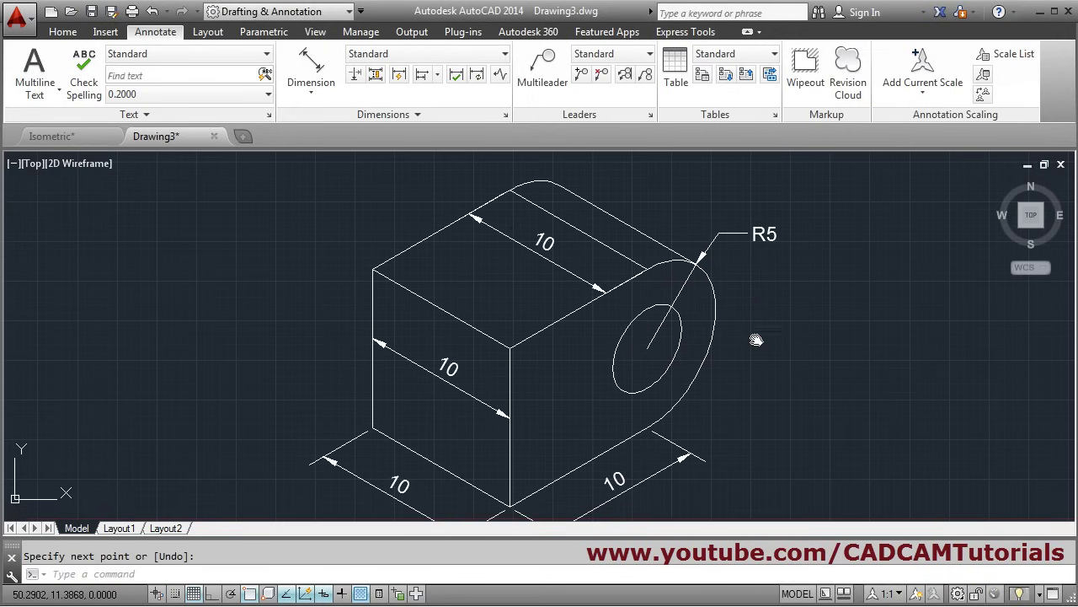
middle_click(756, 338)
middle_click(756, 338)
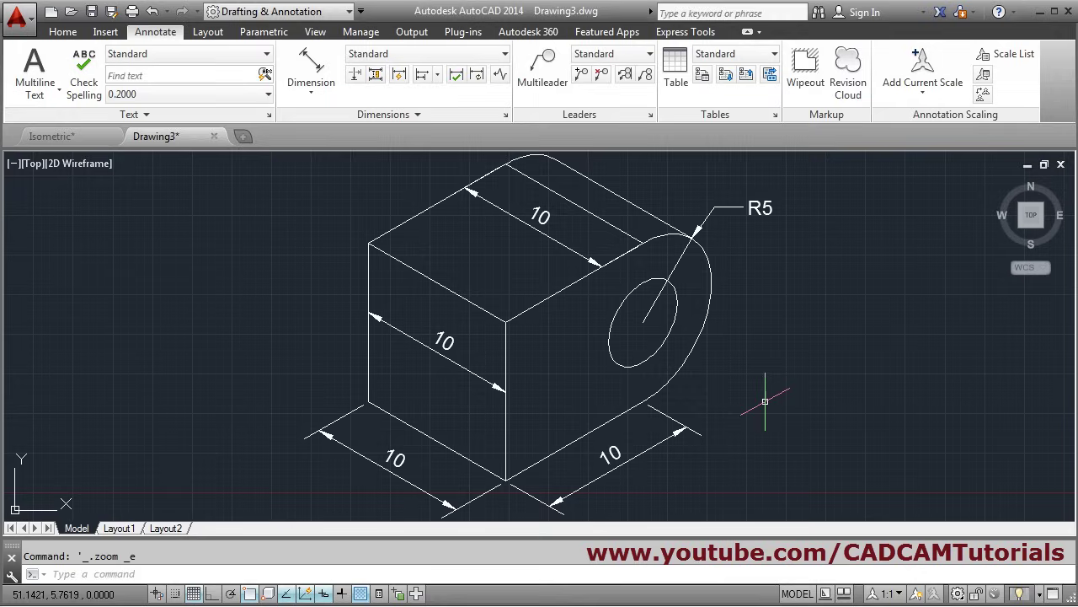